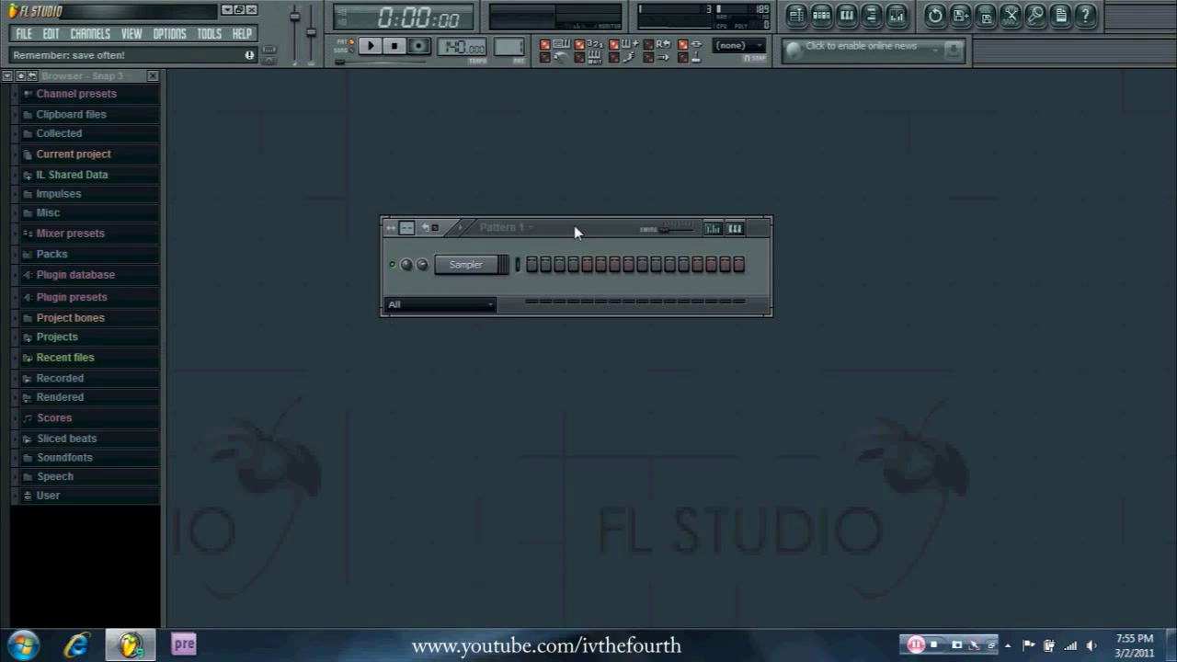
# Step: Replace the Sampler channel in Pattern 1 with the Sytrus synthesizer
pyautogui.rightClick(468, 269)
pyautogui.moveTo(534, 459)
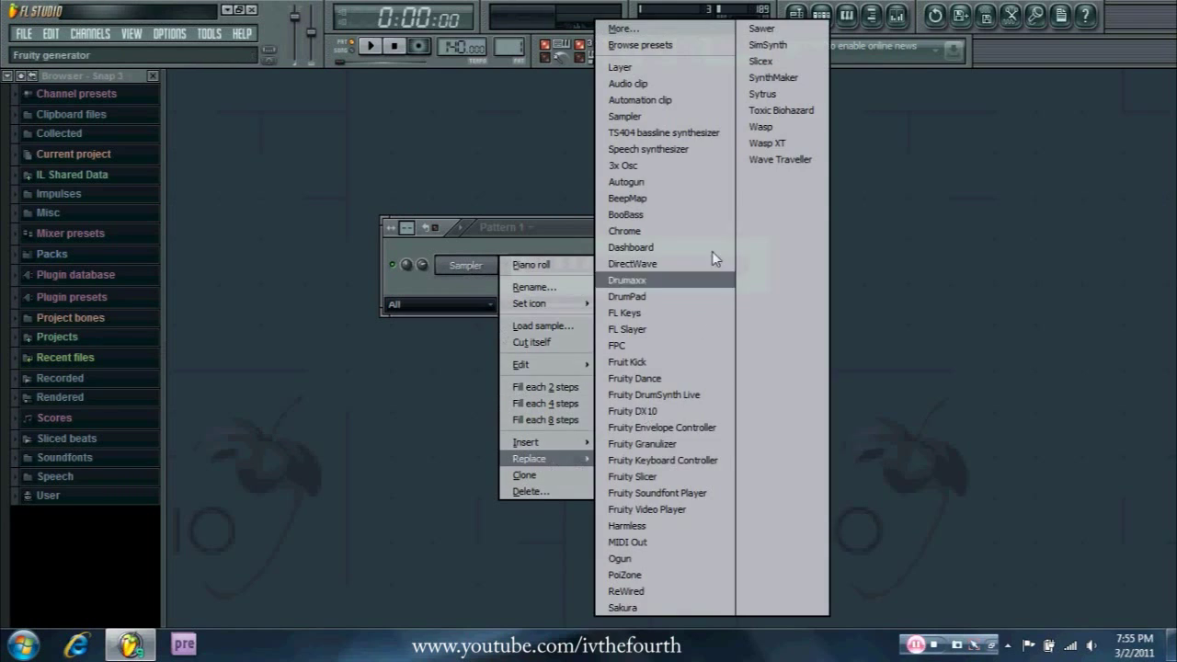
pyautogui.click(762, 94)
pyautogui.moveTo(479, 265); pyautogui.dragTo(497, 153)
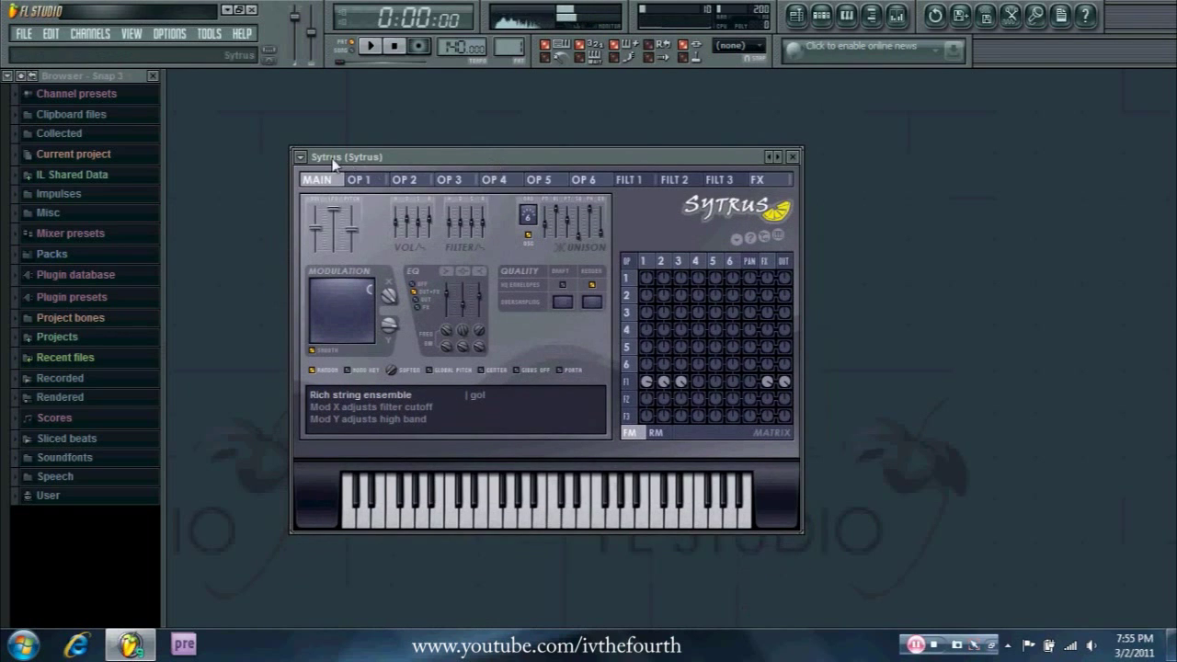
# Step: Load the Default preset in Sytrus and reposition the plugin window slightly
pyautogui.click(302, 158)
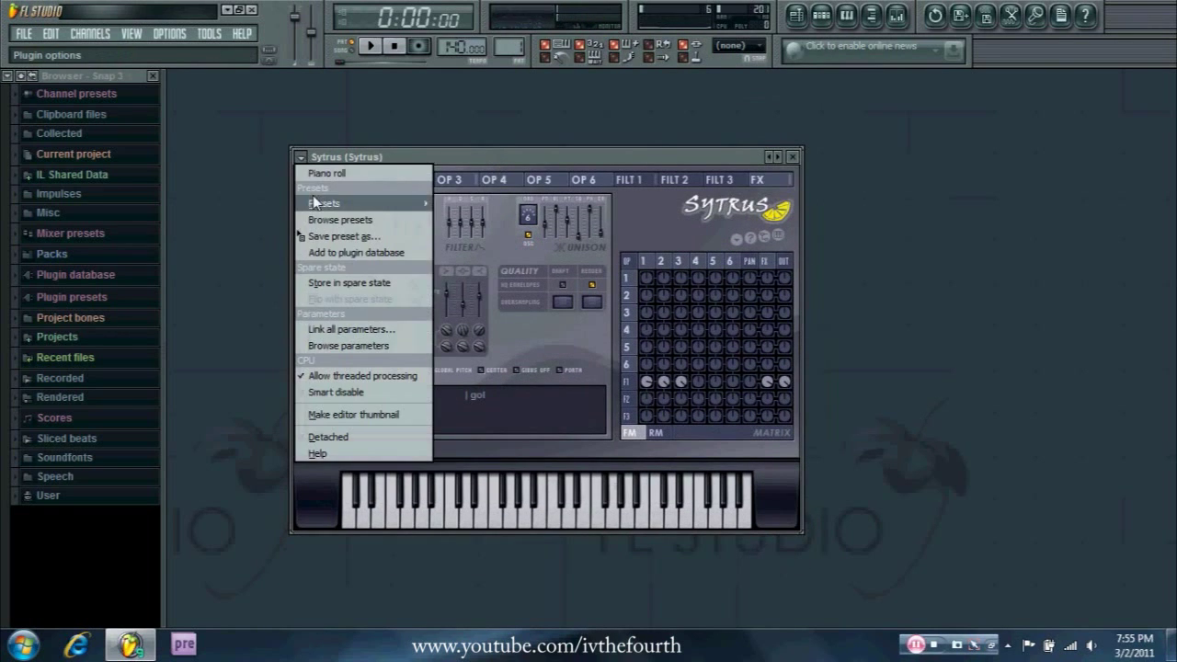
pyautogui.moveTo(314, 203)
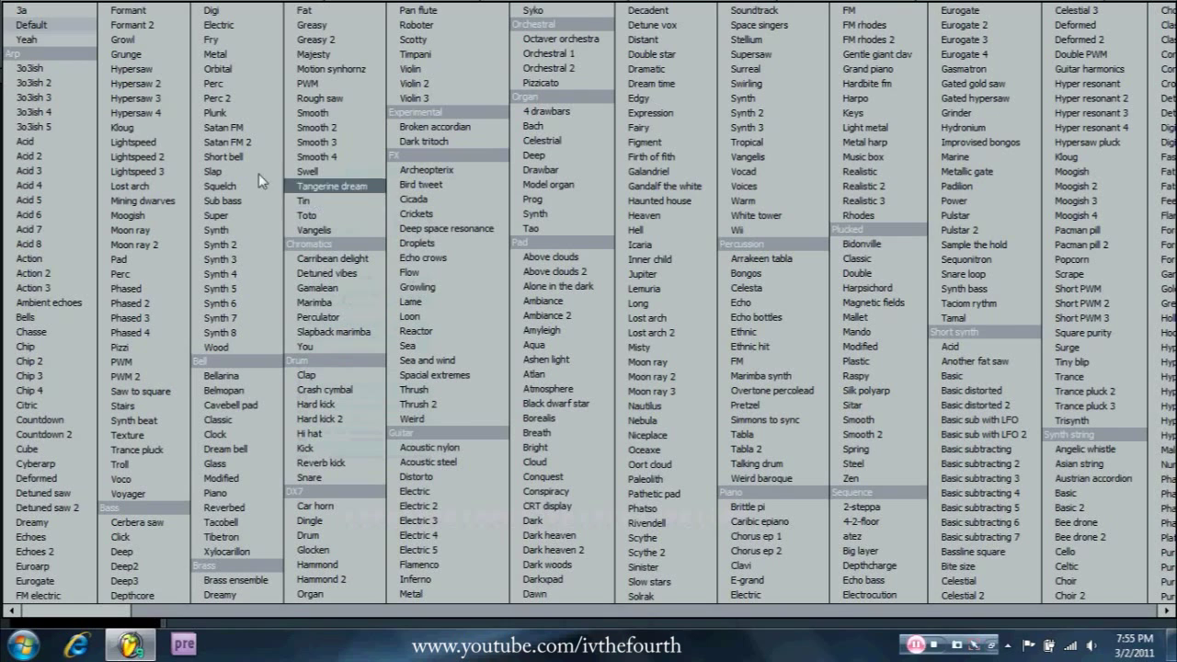
pyautogui.click(35, 26)
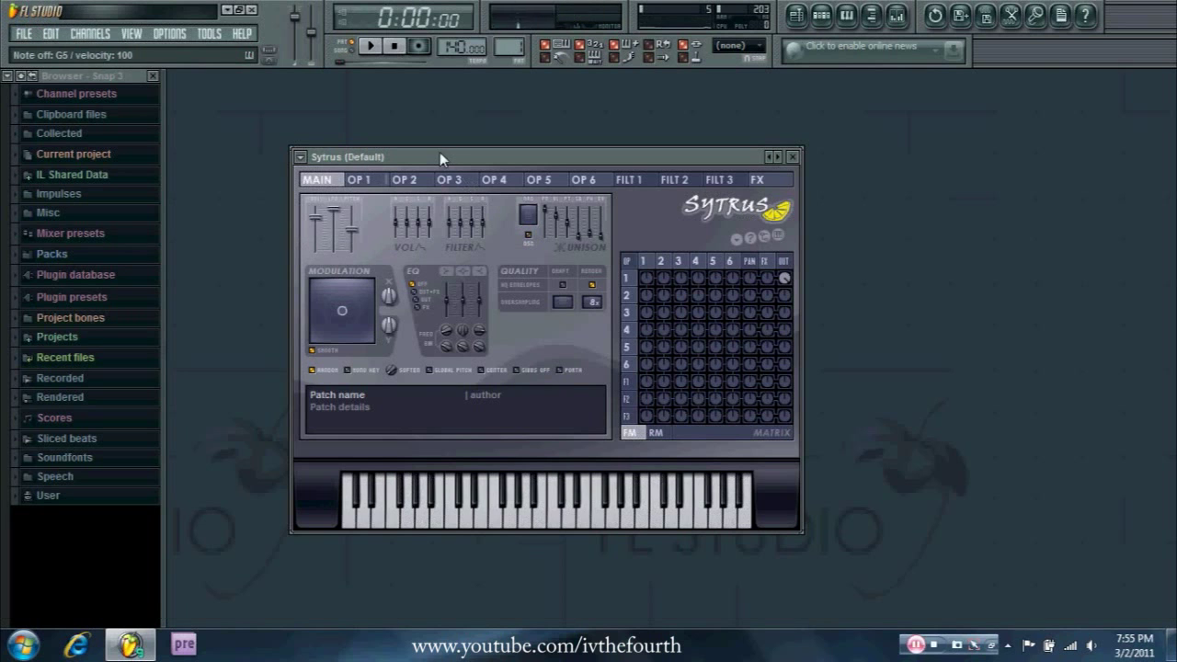
pyautogui.moveTo(439, 154); pyautogui.dragTo(469, 129)
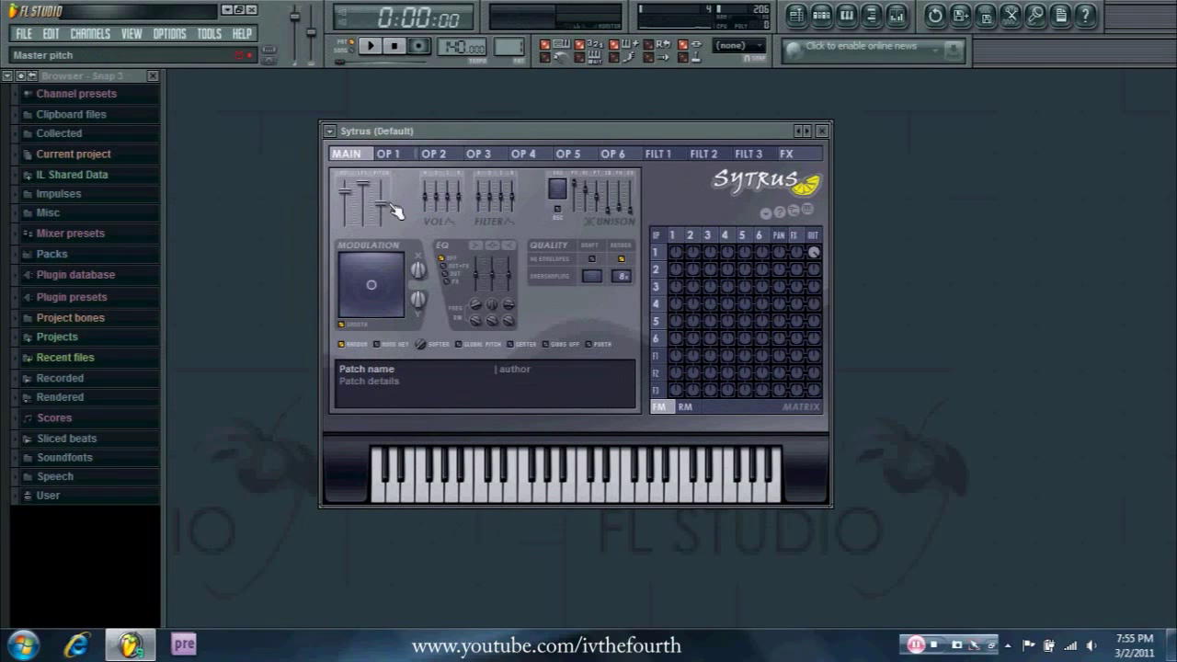
# Step: Lower the master pitch, set operator 1's frequency ratio to 1.0000, and play test notes
pyautogui.moveTo(380, 199); pyautogui.dragTo(380, 223)
pyautogui.click(388, 154)
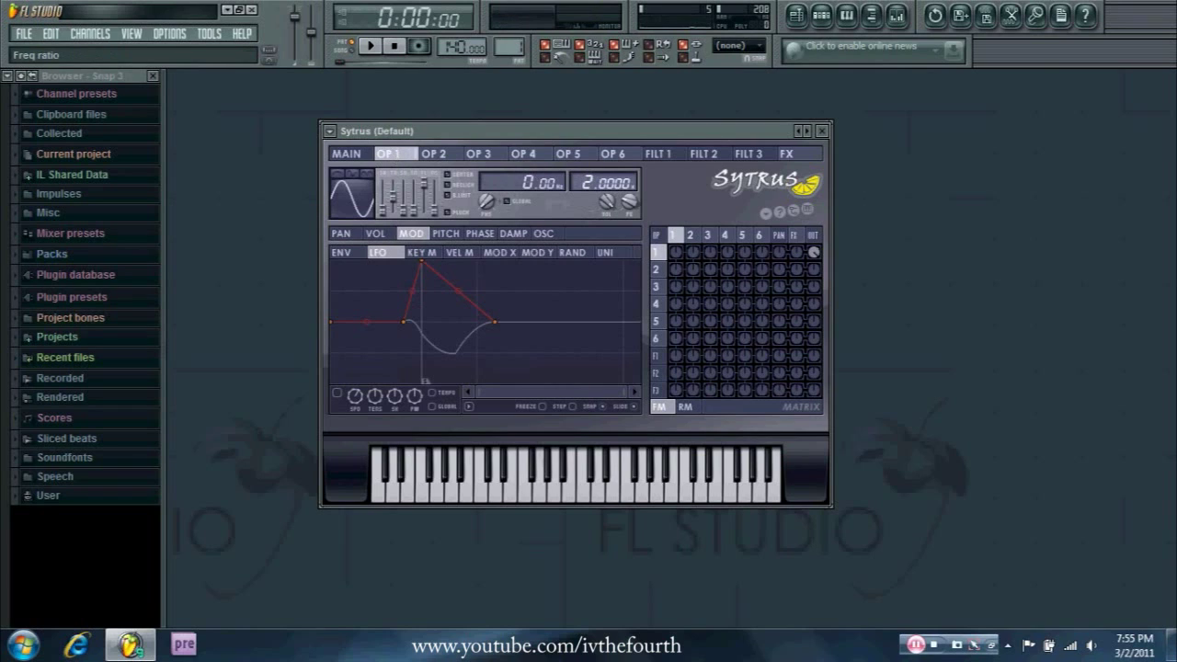
pyautogui.moveTo(589, 183); pyautogui.dragTo(588, 195)
pyautogui.press('q')
pyautogui.press('w')
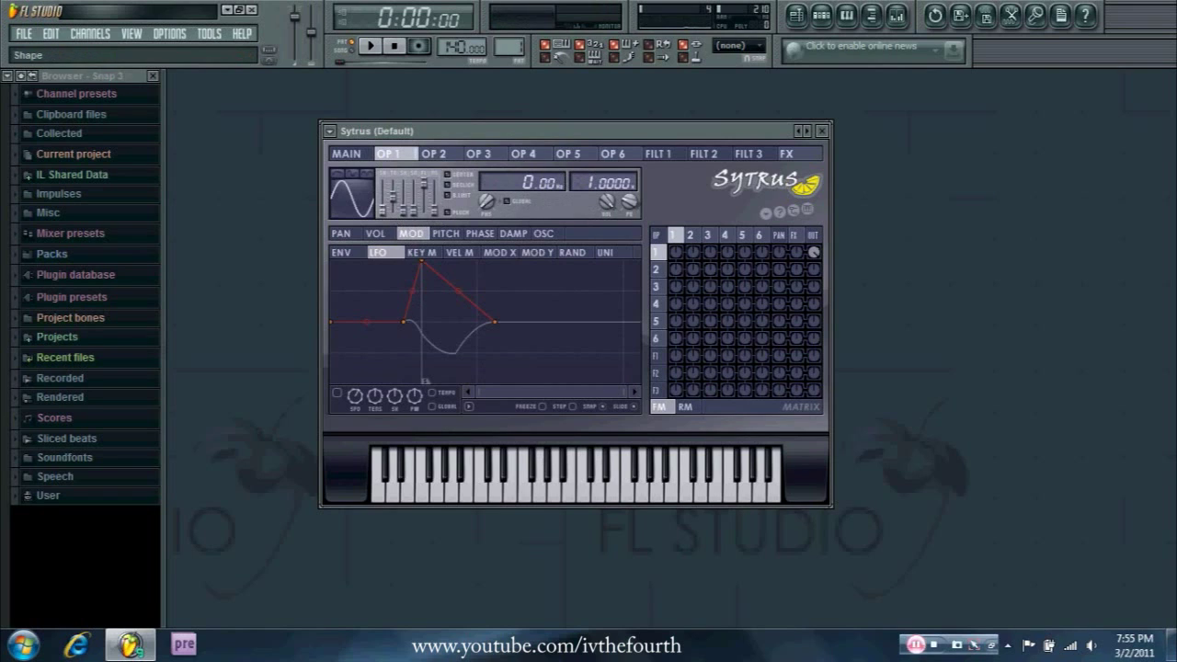
# Step: Shape operator 1 into a square wave and audition it routed through filter 1 to the output
pyautogui.moveTo(382, 209); pyautogui.dragTo(383, 189)
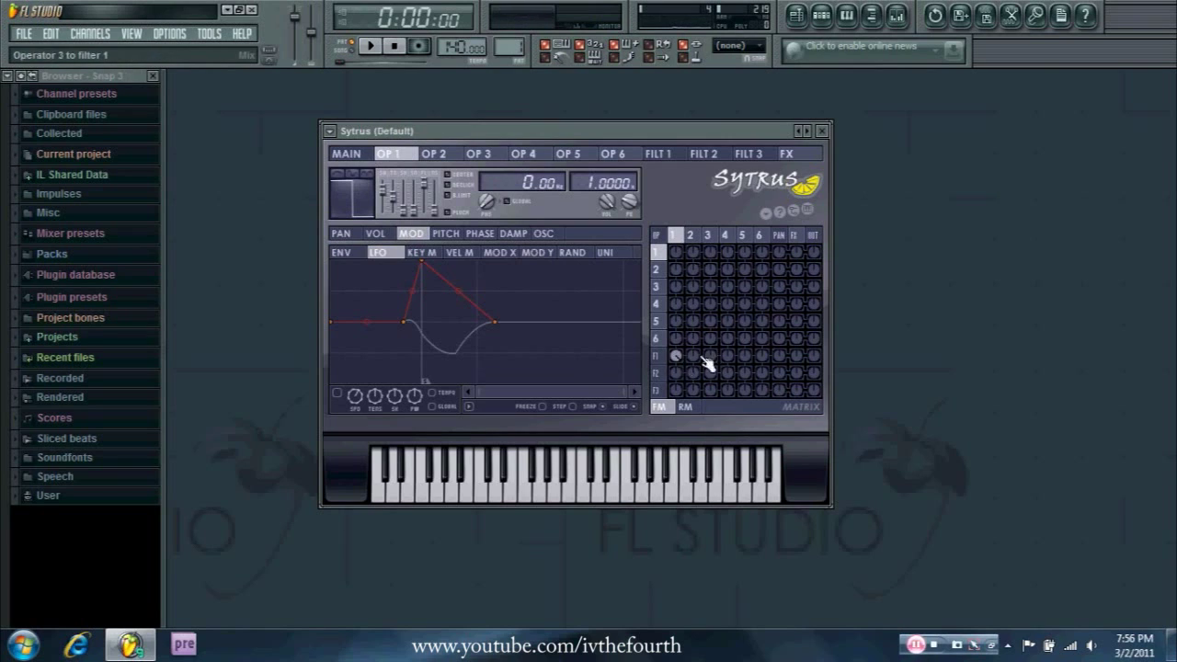
pyautogui.press('q')
pyautogui.press('w')
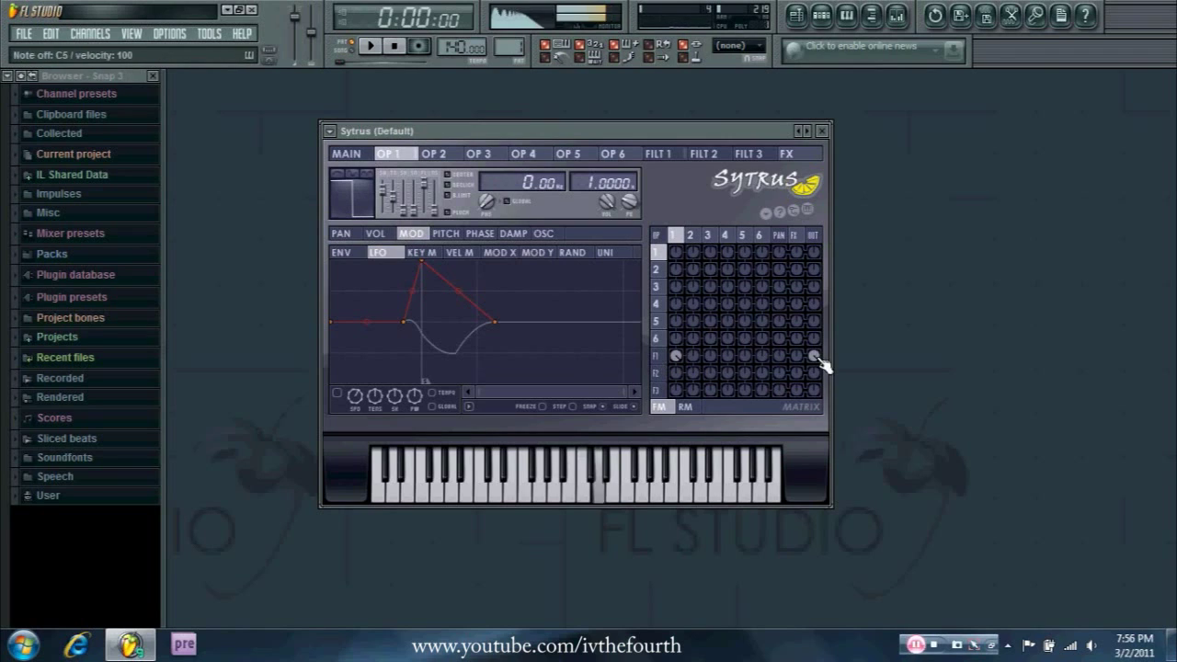
pyautogui.press('b')
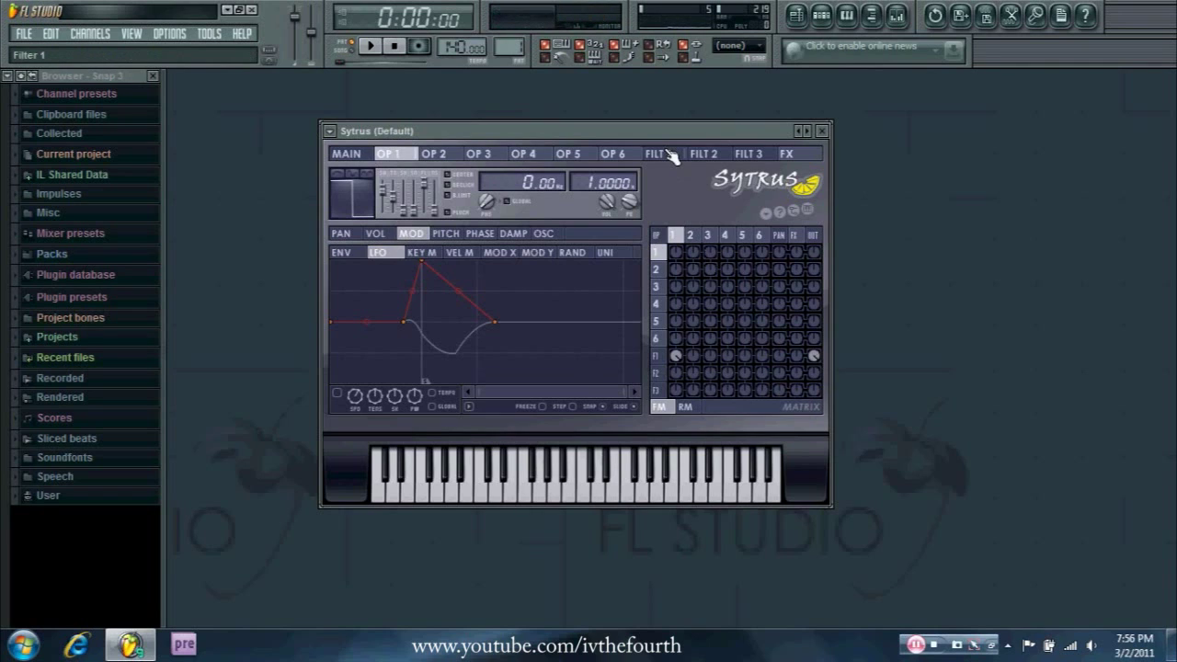
# Step: Adjust filter 1's cutoff frequency while playing a test note
pyautogui.click(669, 155)
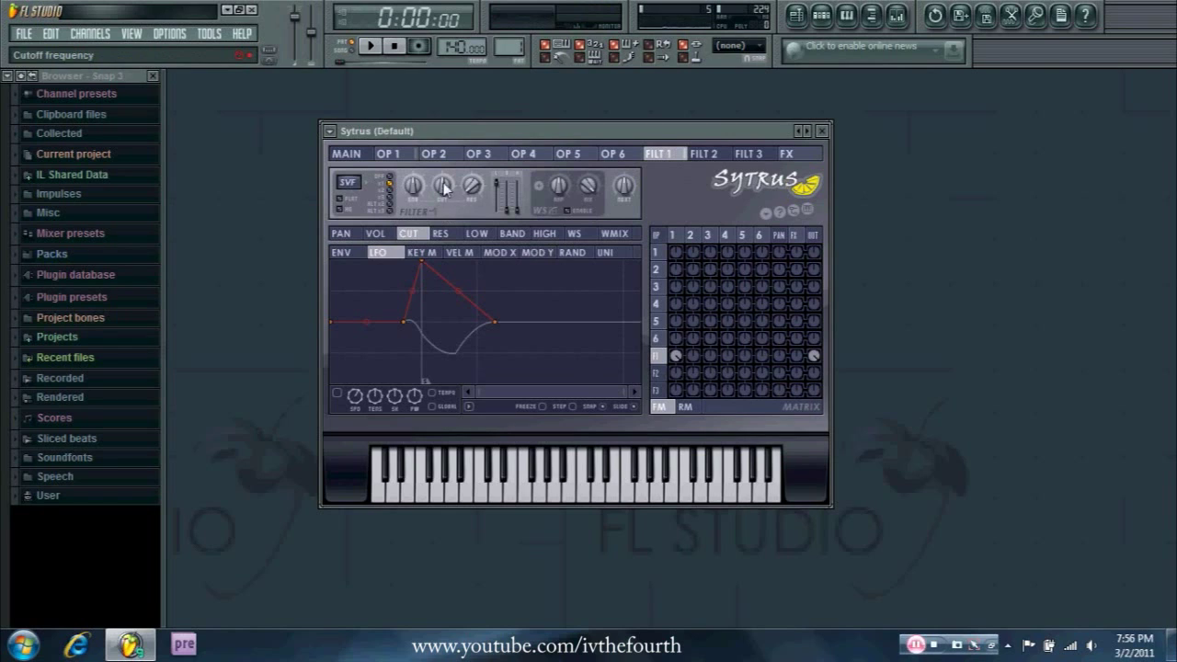
pyautogui.press('v')
pyautogui.moveTo(444, 188); pyautogui.dragTo(442, 186)
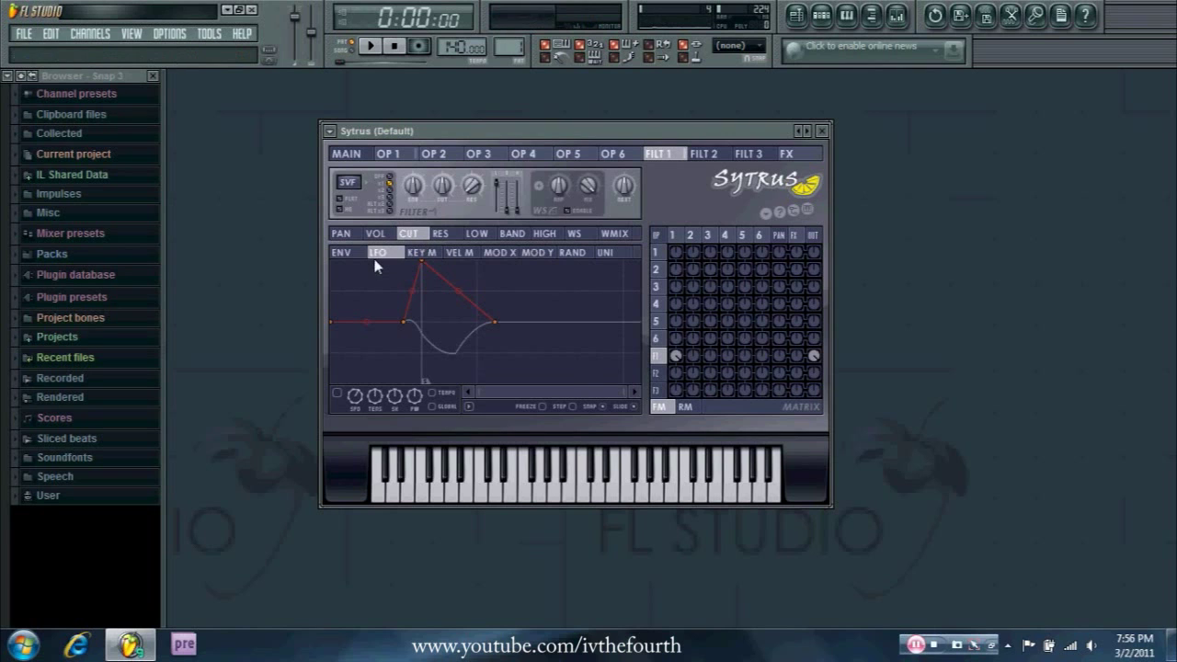
# Step: Load a saved state file into the LFO of filter 1's cutoff
pyautogui.click(469, 407)
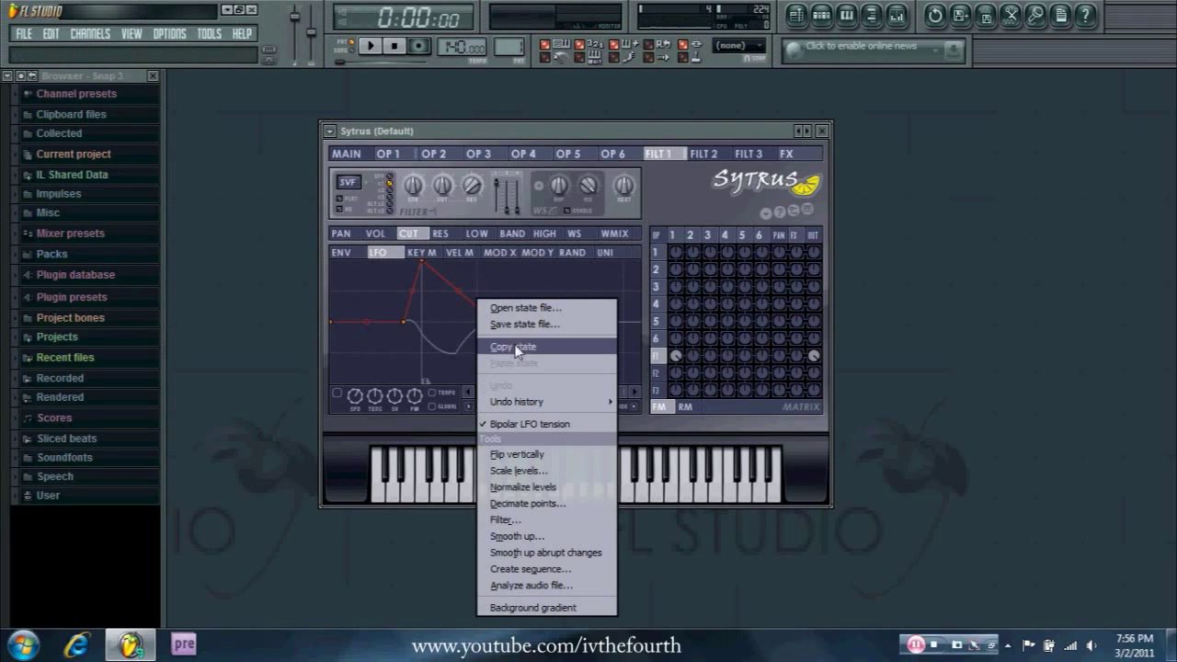
pyautogui.click(510, 308)
pyautogui.doubleClick(363, 182)
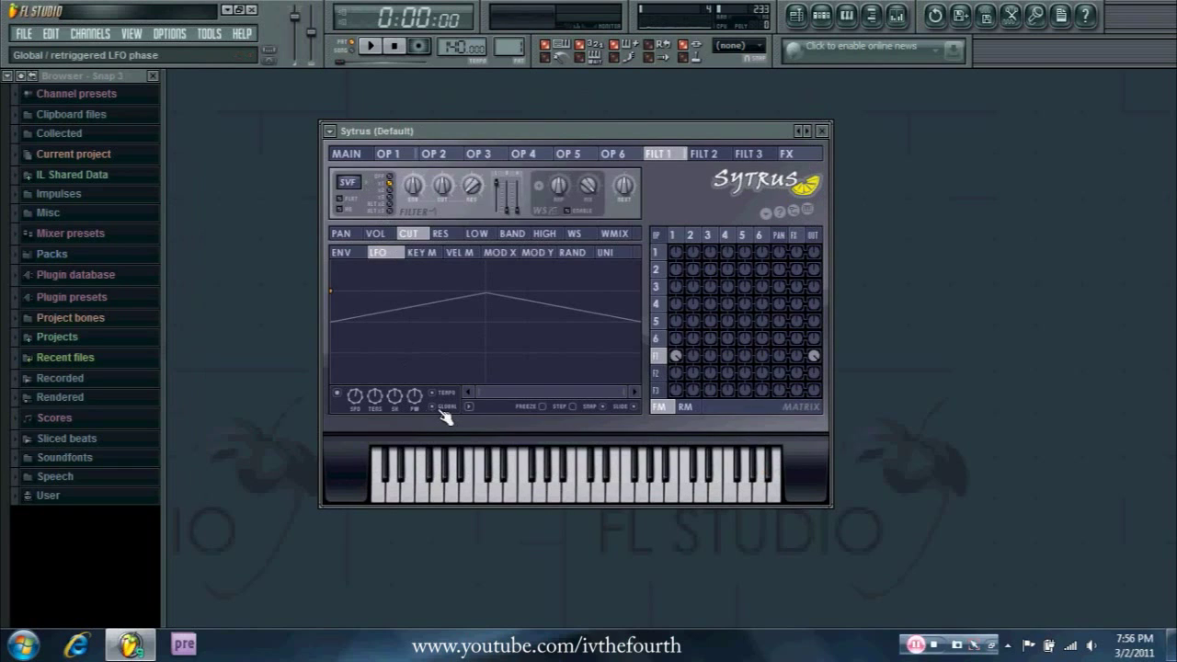
# Step: Raise the cutoff LFO's level point to 100% and increase the LFO speed to get several cycles
pyautogui.moveTo(334, 291); pyautogui.dragTo(337, 234)
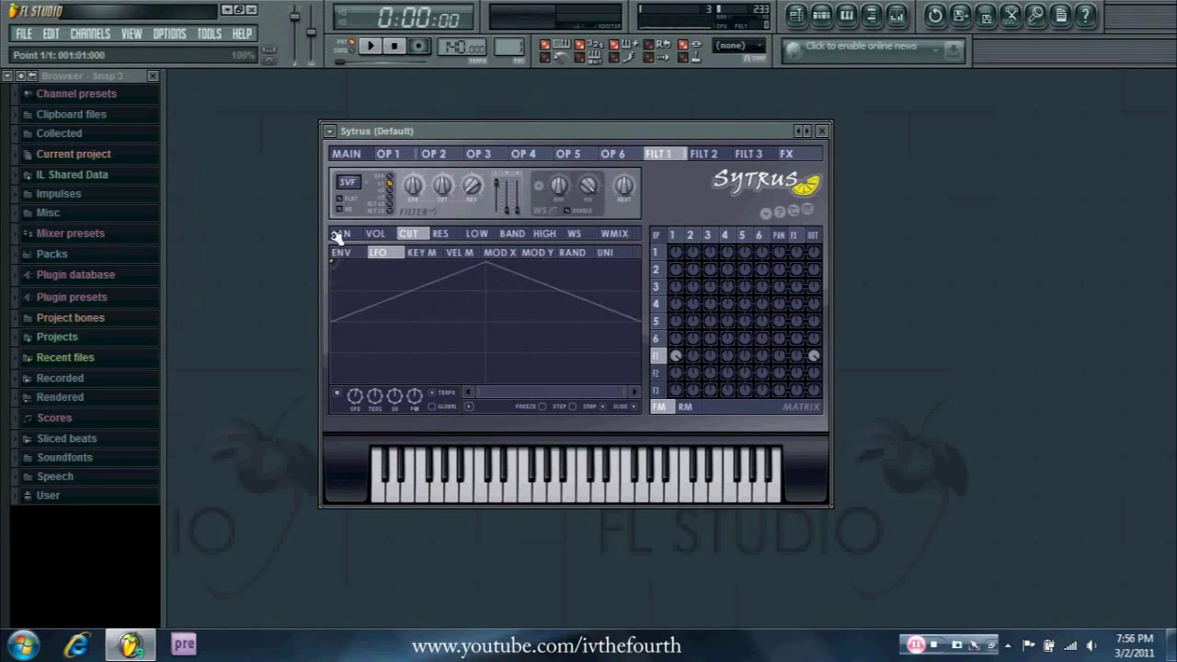
pyautogui.moveTo(355, 395)
pyautogui.mouseDown()
pyautogui.moveTo(355, 364)
pyautogui.moveTo(355, 387)
pyautogui.mouseUp()
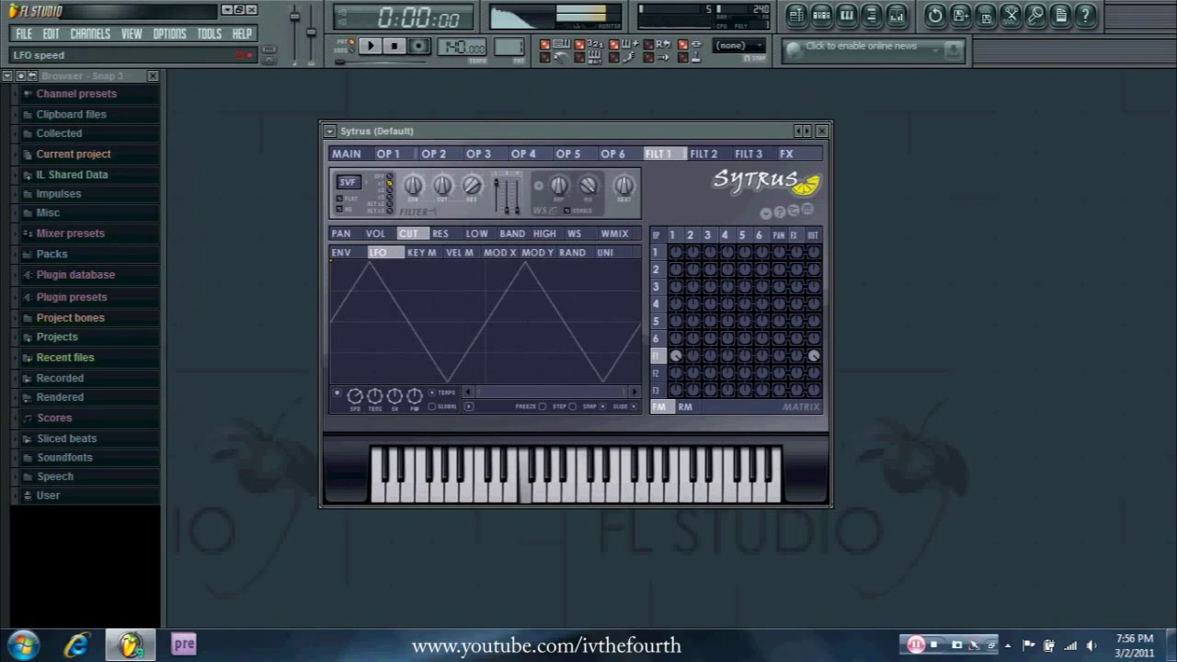
pyautogui.moveTo(355, 401); pyautogui.dragTo(355, 395)
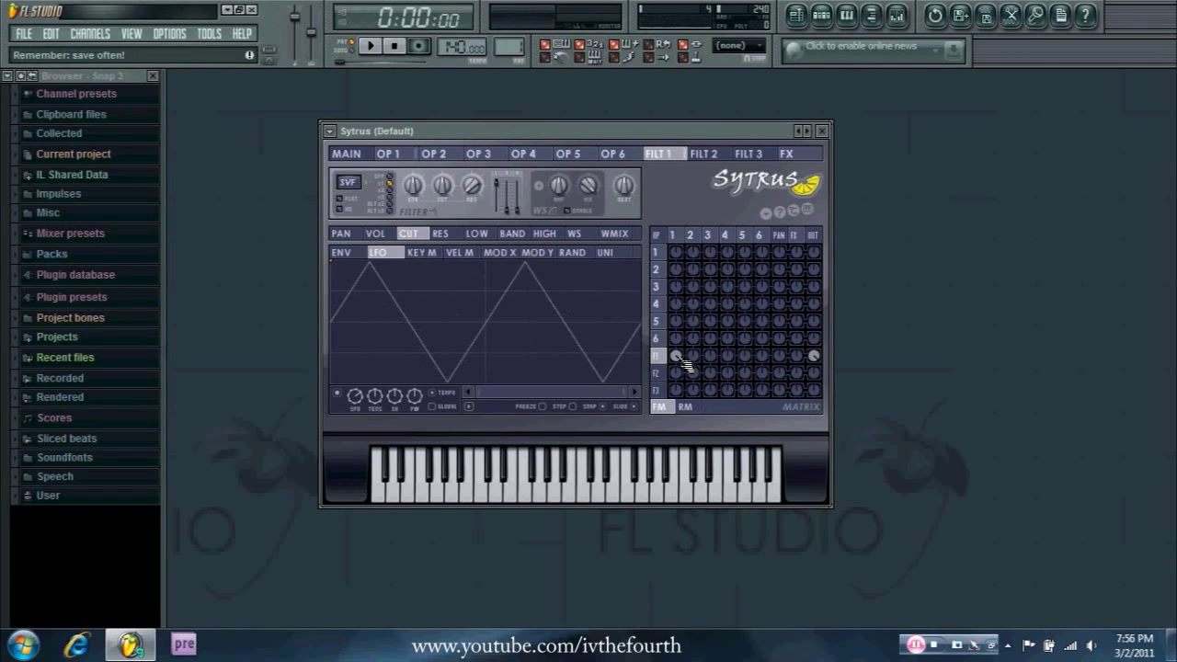
# Step: Remove operator 1's send to filter 1 and filter 1's send to the output in the matrix
pyautogui.moveTo(683, 360)
pyautogui.mouseDown()
pyautogui.moveTo(683, 345)
pyautogui.moveTo(680, 360)
pyautogui.mouseUp()
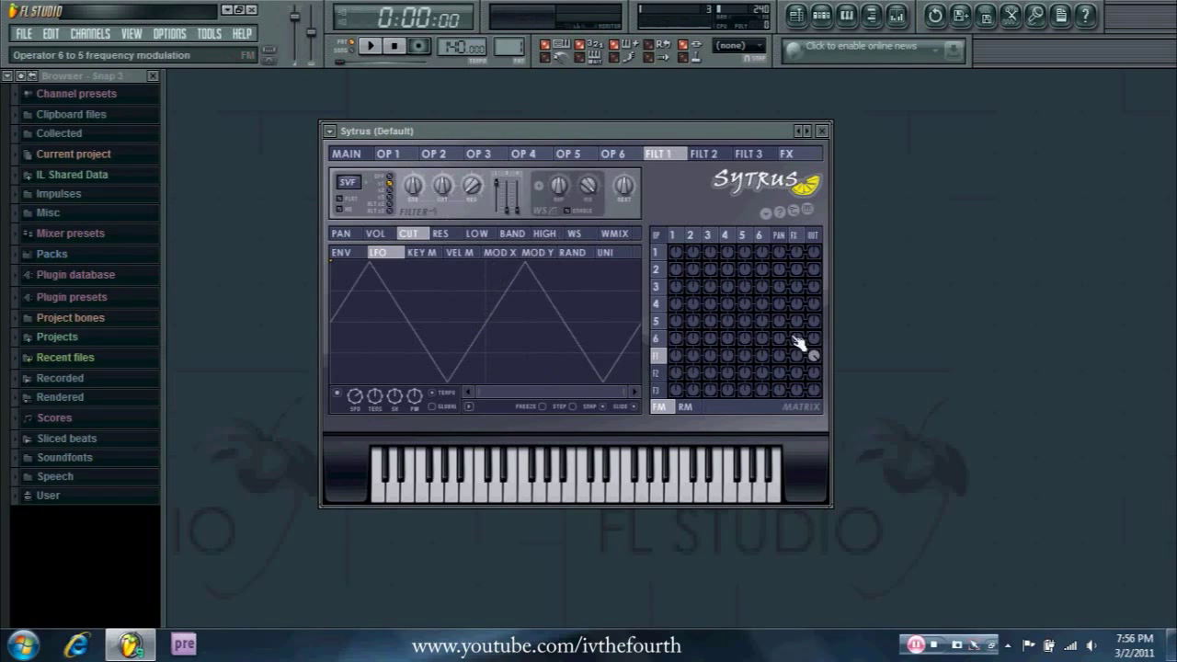
pyautogui.moveTo(813, 357); pyautogui.dragTo(814, 366)
# Step: Restore operator 1's shape to a sine wave and route it directly to the output at full level
pyautogui.click(388, 154)
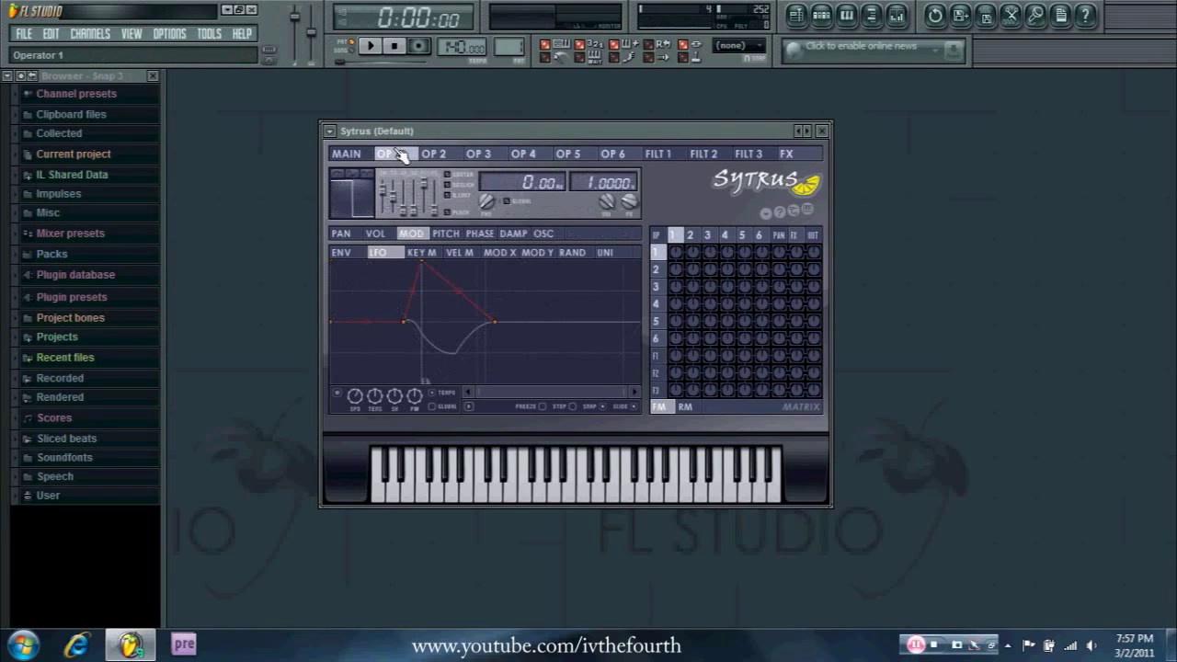
pyautogui.click(434, 153)
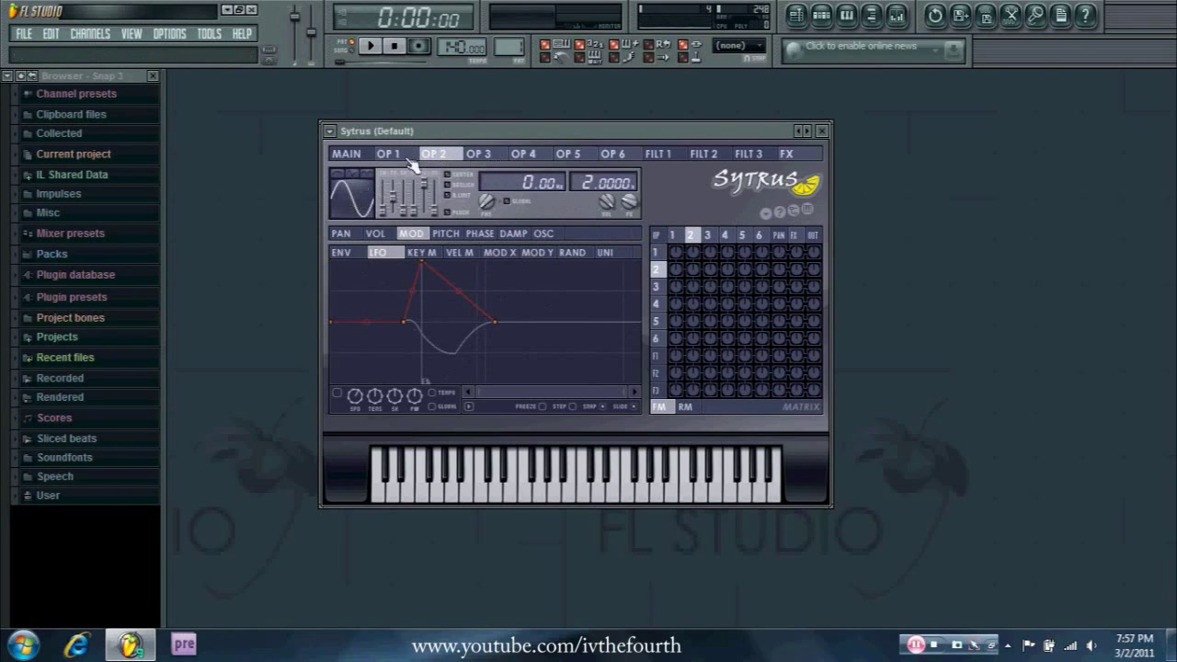
pyautogui.click(409, 158)
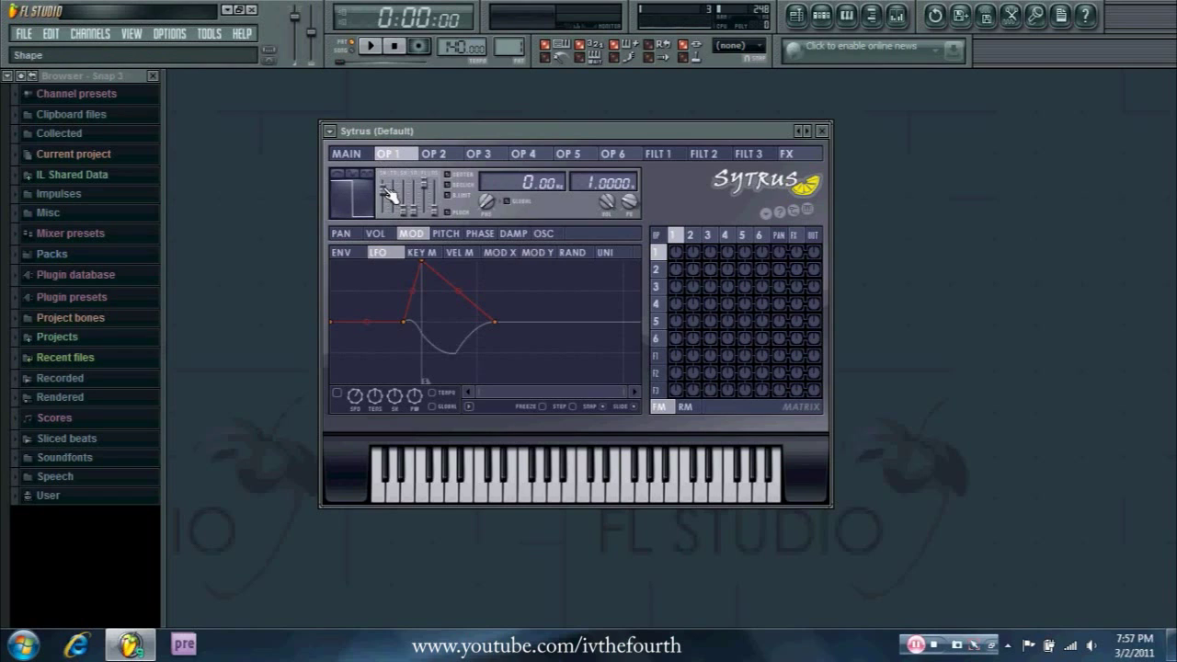
pyautogui.moveTo(384, 190); pyautogui.dragTo(384, 210)
pyautogui.moveTo(813, 254); pyautogui.dragTo(814, 235)
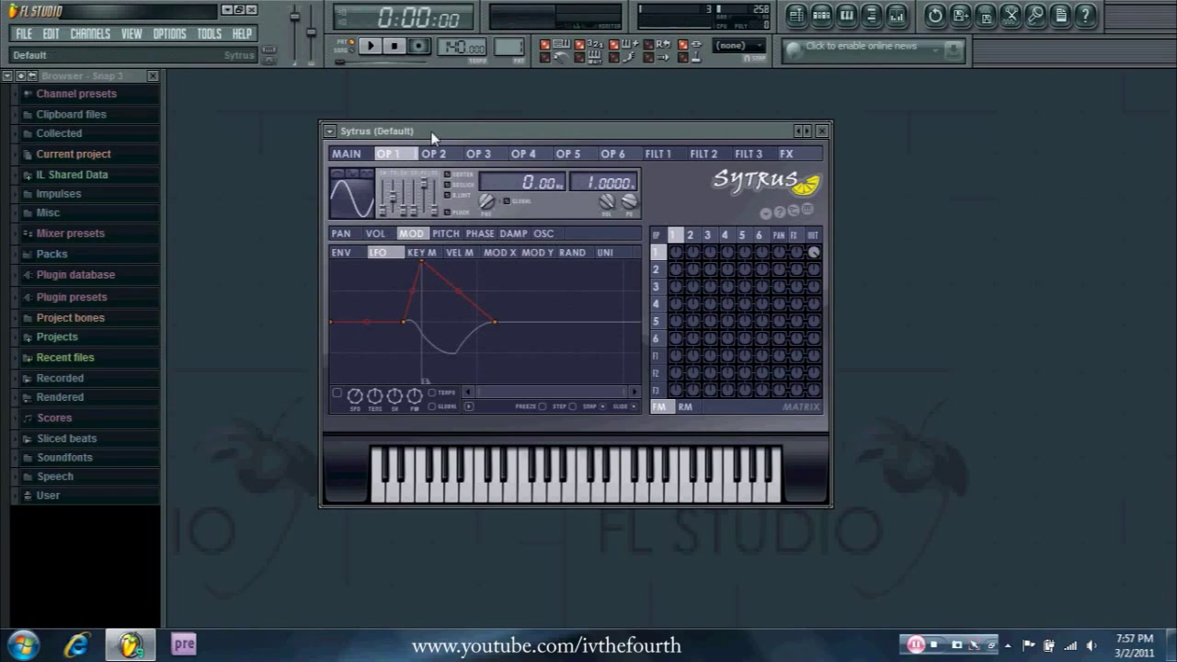
# Step: Draw a wavy magnitude curve across the first section of operator 1's oscillator harmonics
pyautogui.click(555, 235)
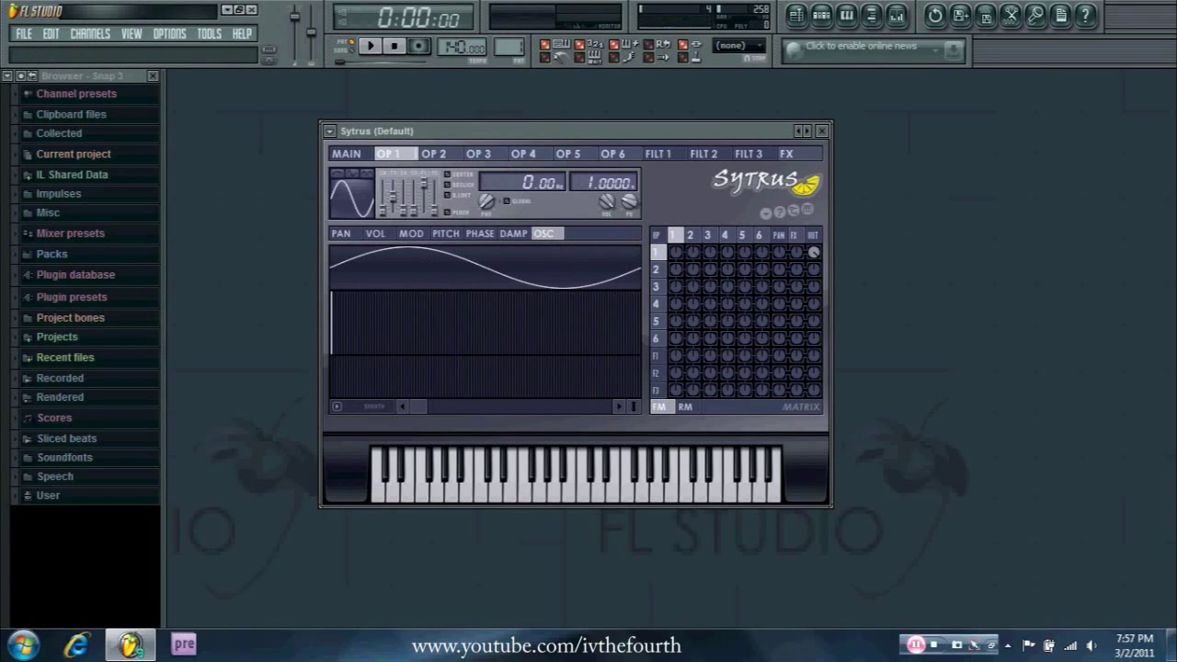
pyautogui.moveTo(421, 412)
pyautogui.mouseDown()
pyautogui.moveTo(624, 414)
pyautogui.moveTo(410, 414)
pyautogui.mouseUp()
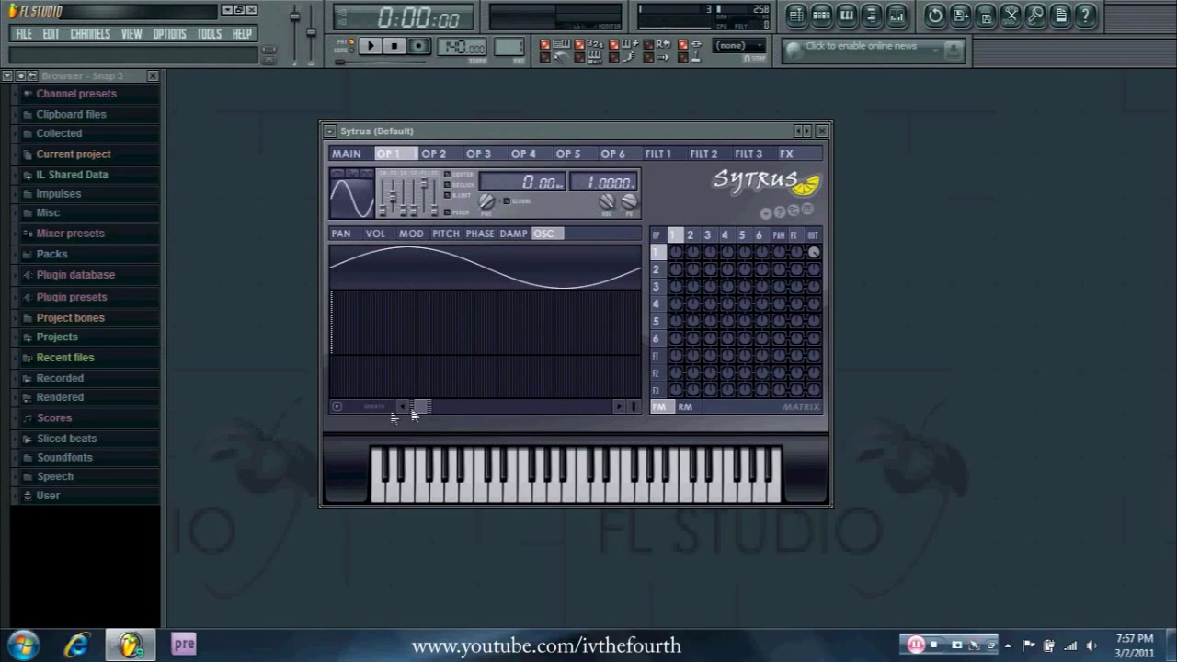
pyautogui.click(336, 316)
pyautogui.moveTo(338, 320)
pyautogui.mouseDown()
pyautogui.moveTo(412, 344)
pyautogui.moveTo(599, 337)
pyautogui.moveTo(649, 344)
pyautogui.moveTo(649, 354)
pyautogui.mouseUp()
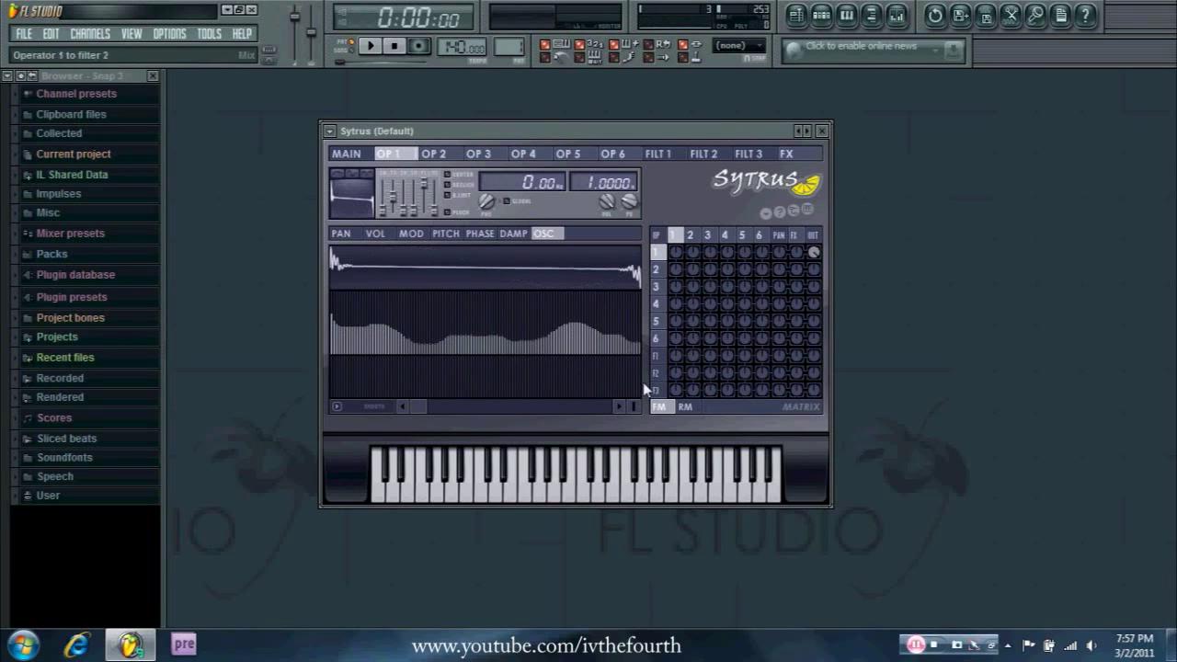
# Step: Draw the remaining upper harmonics of operator 1, tapering them toward zero, and play a test note
pyautogui.moveTo(425, 407)
pyautogui.mouseDown()
pyautogui.moveTo(502, 409)
pyautogui.moveTo(512, 356)
pyautogui.moveTo(644, 342)
pyautogui.mouseUp()
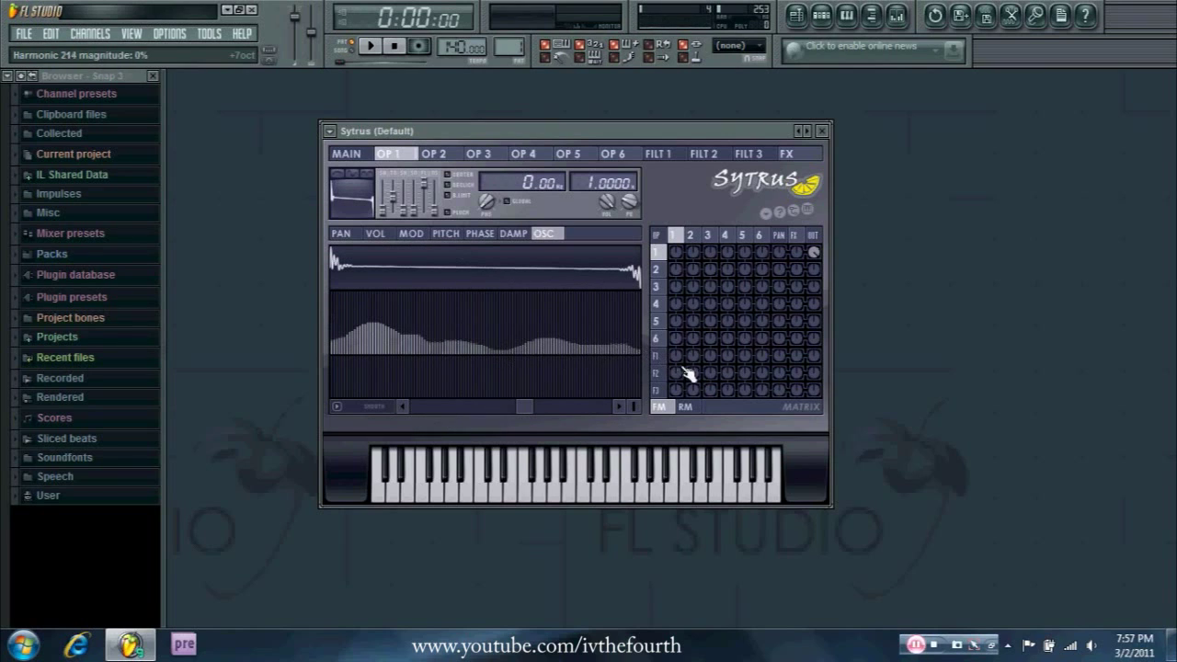
pyautogui.moveTo(526, 407); pyautogui.dragTo(605, 407)
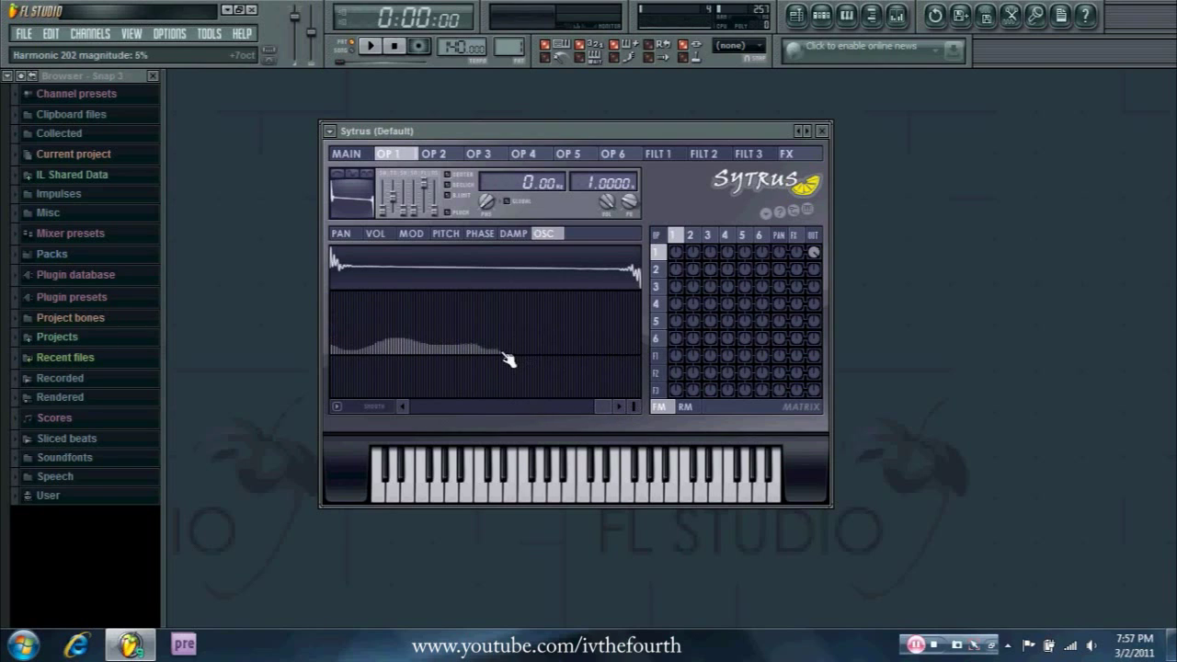
pyautogui.moveTo(503, 353); pyautogui.dragTo(641, 355)
pyautogui.press('w')
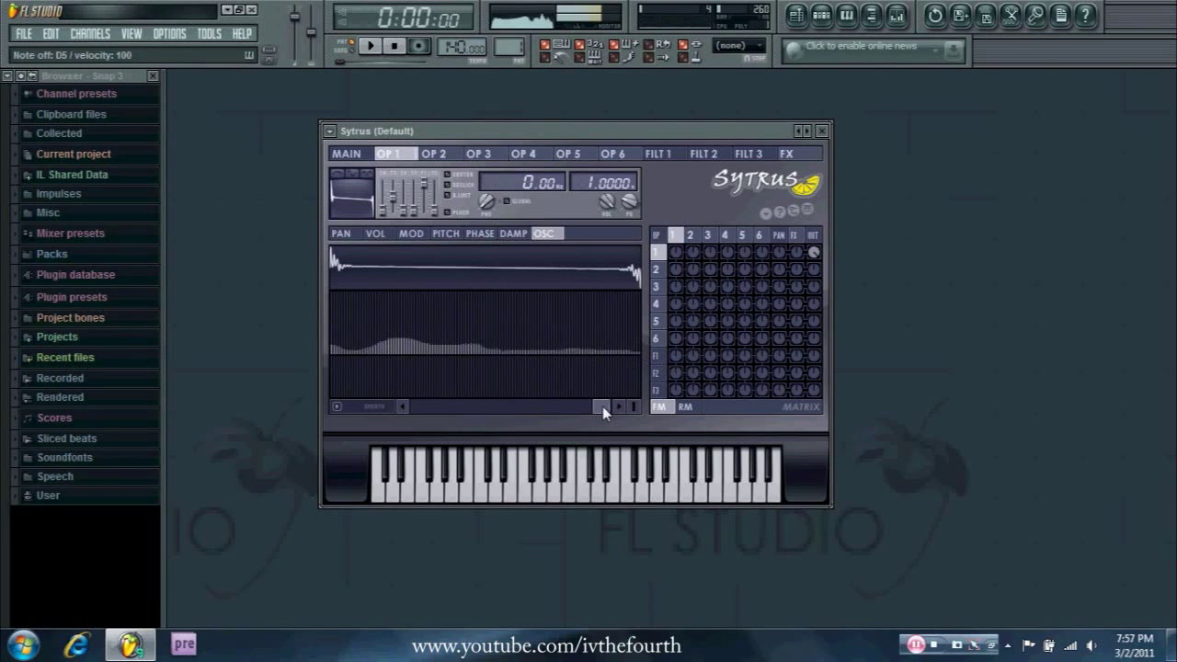
# Step: Raise operator 1's first harmonic to maximum, flatten the bump just past harmonic 81, and audition the sound
pyautogui.moveTo(602, 407); pyautogui.dragTo(380, 425)
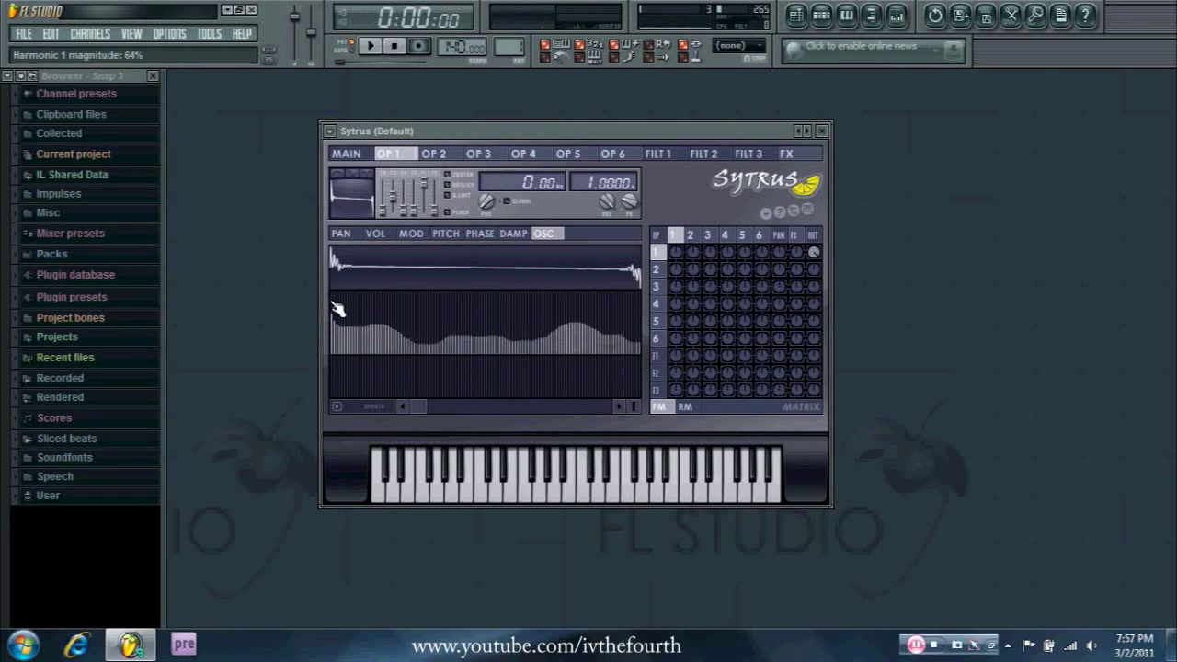
pyautogui.moveTo(332, 303); pyautogui.dragTo(331, 277)
pyautogui.press('q')
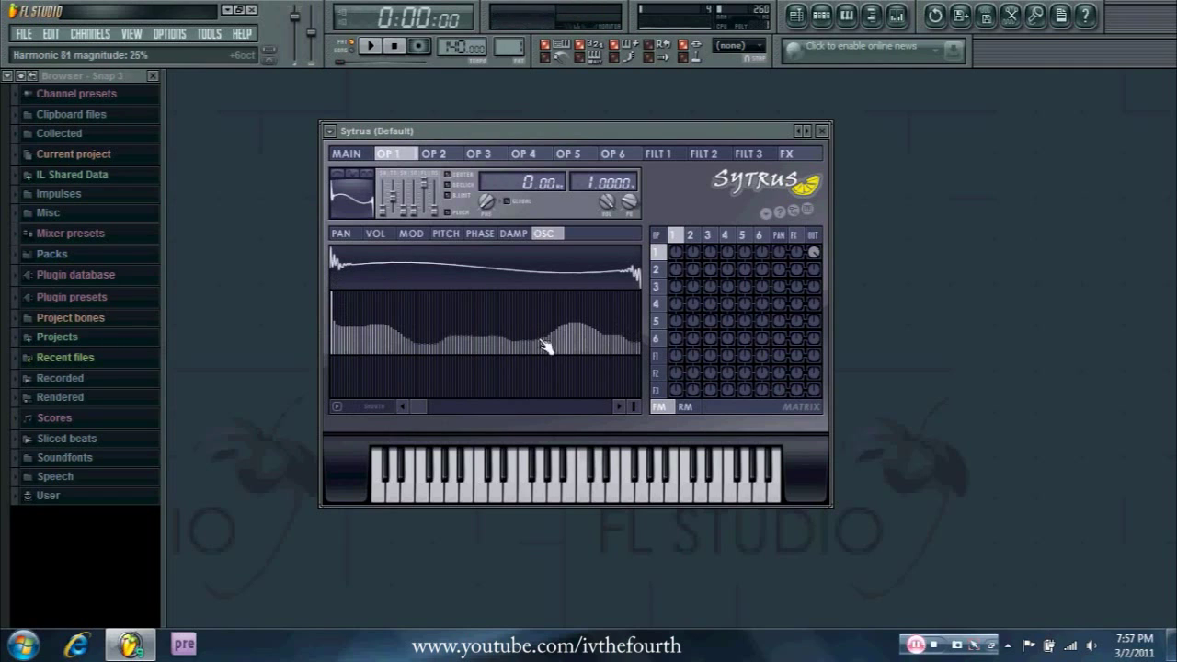
pyautogui.moveTo(545, 346)
pyautogui.mouseDown()
pyautogui.moveTo(620, 341)
pyautogui.moveTo(550, 338)
pyautogui.moveTo(567, 338)
pyautogui.mouseUp()
pyautogui.click(599, 454)
pyautogui.press('v')
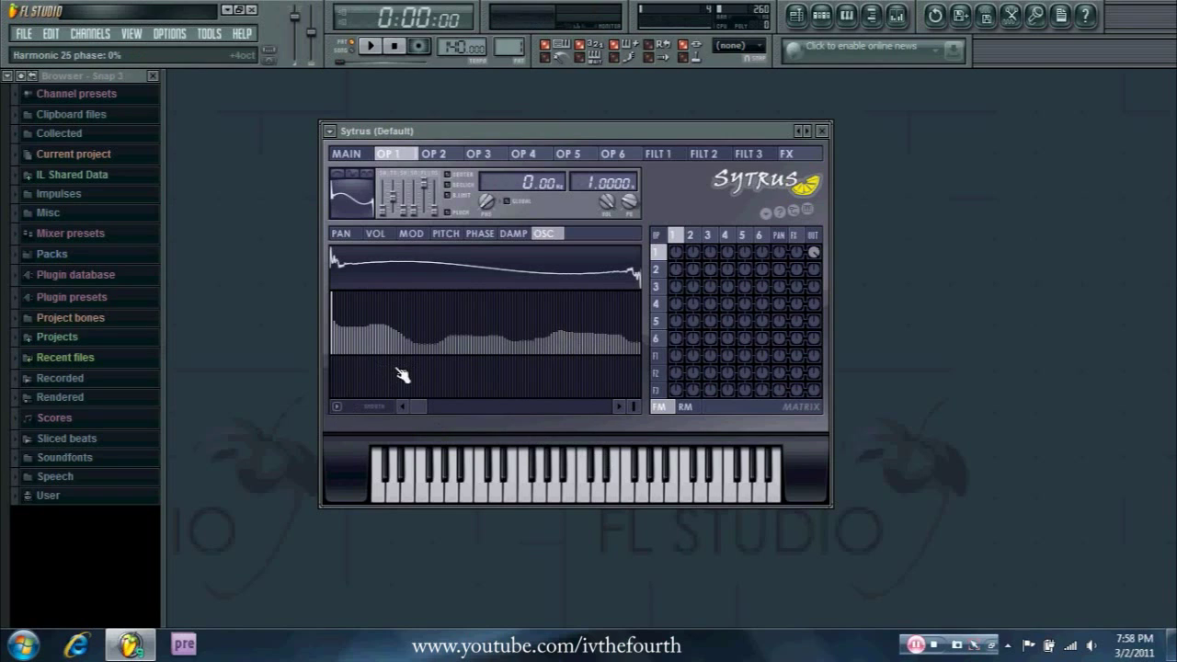
# Step: Randomize the phases of operator 1's harmonics and play a test note
pyautogui.click(430, 377)
pyautogui.click(494, 391)
pyautogui.click(338, 408)
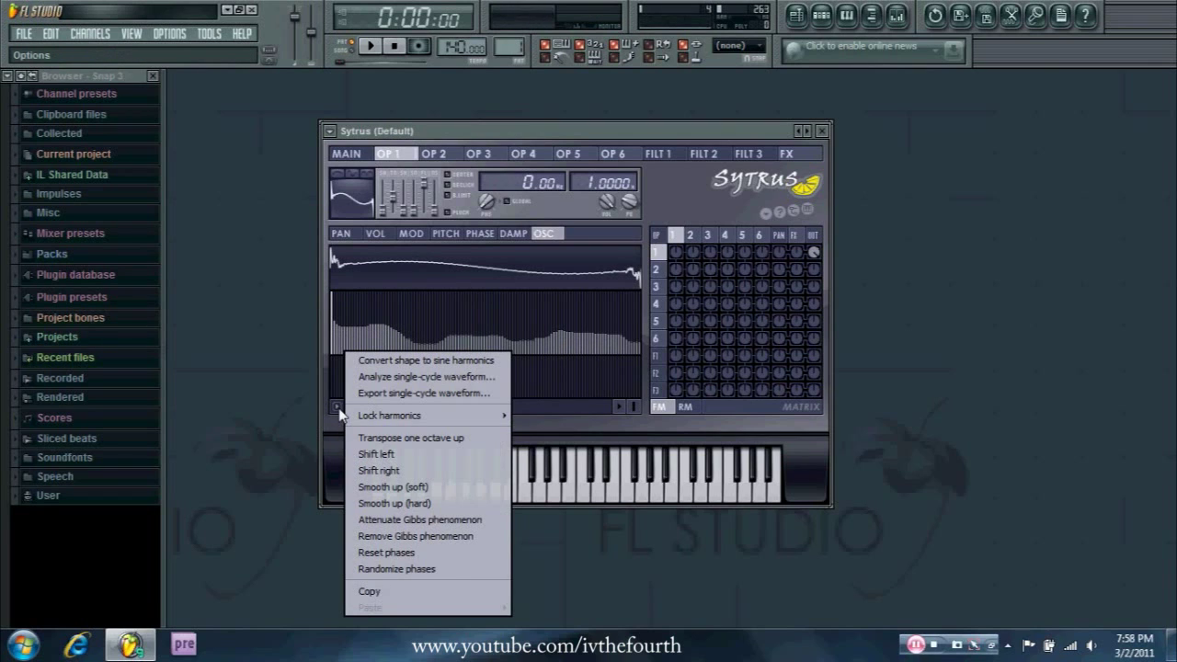
pyautogui.click(404, 569)
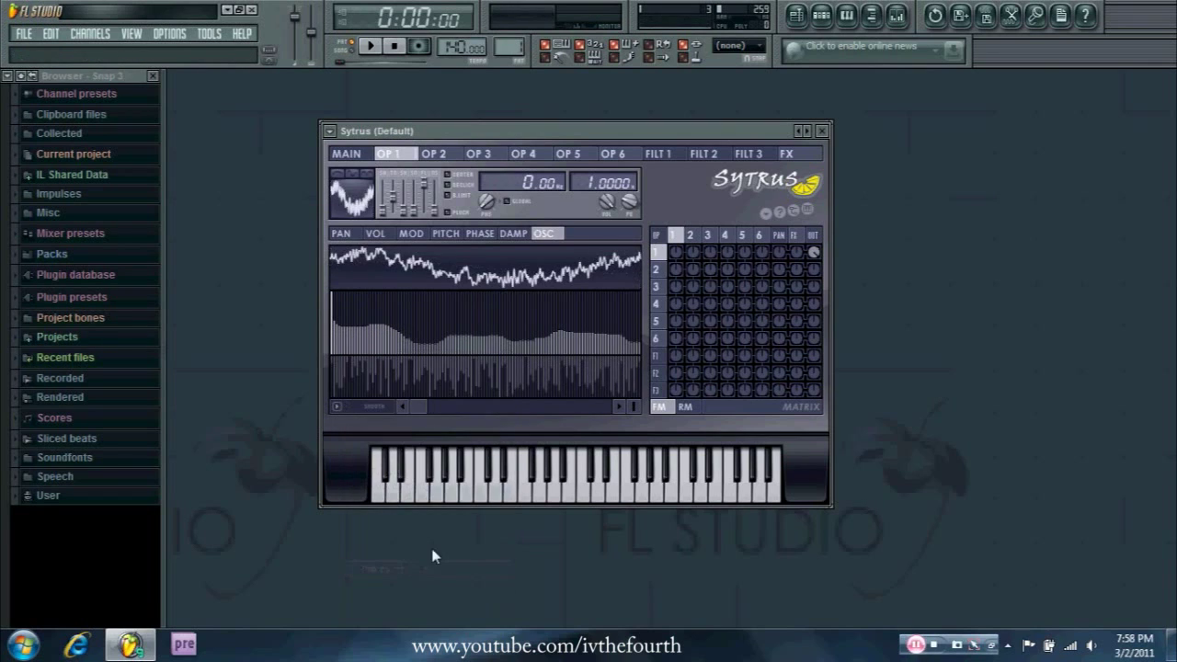
pyautogui.press('d')
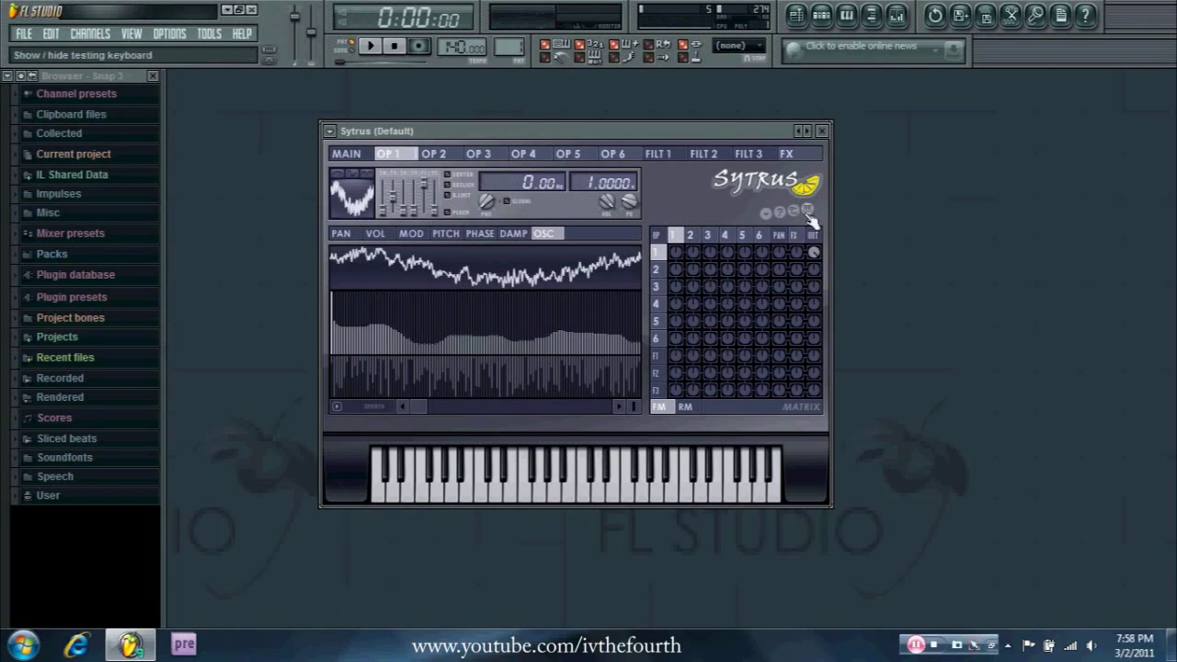
# Step: Remove operator 1's direct output, route it at 100% into filter 1, send filter 1 to the output, and play test notes
pyautogui.moveTo(816, 256); pyautogui.dragTo(816, 241)
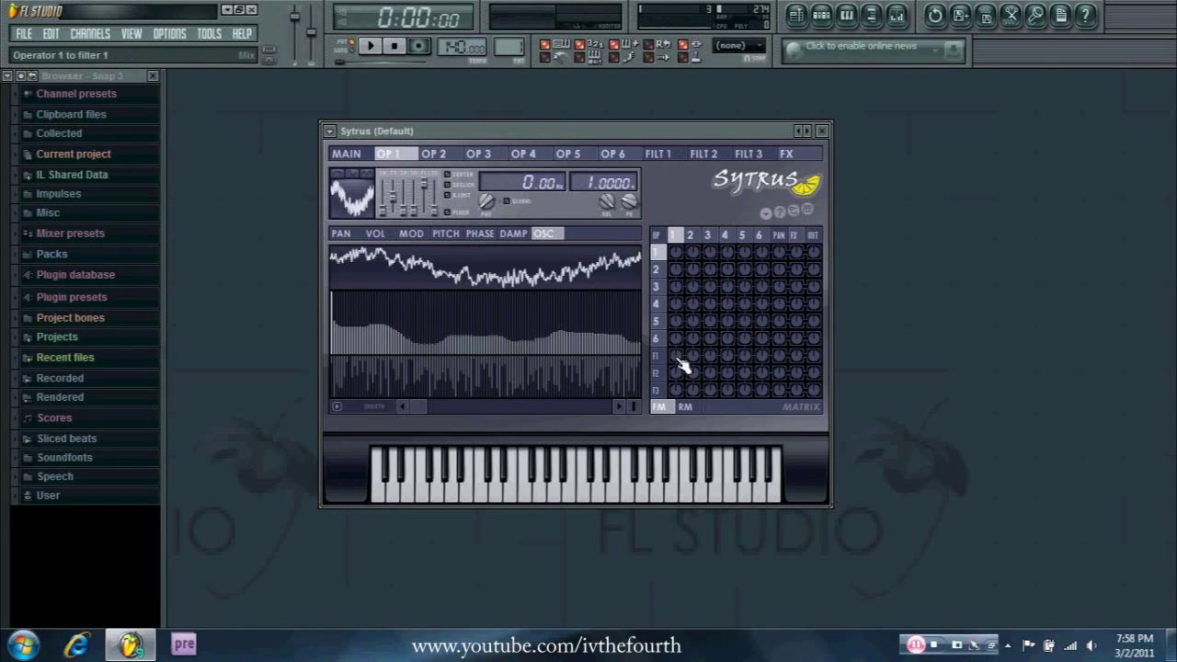
pyautogui.moveTo(676, 355); pyautogui.dragTo(676, 352)
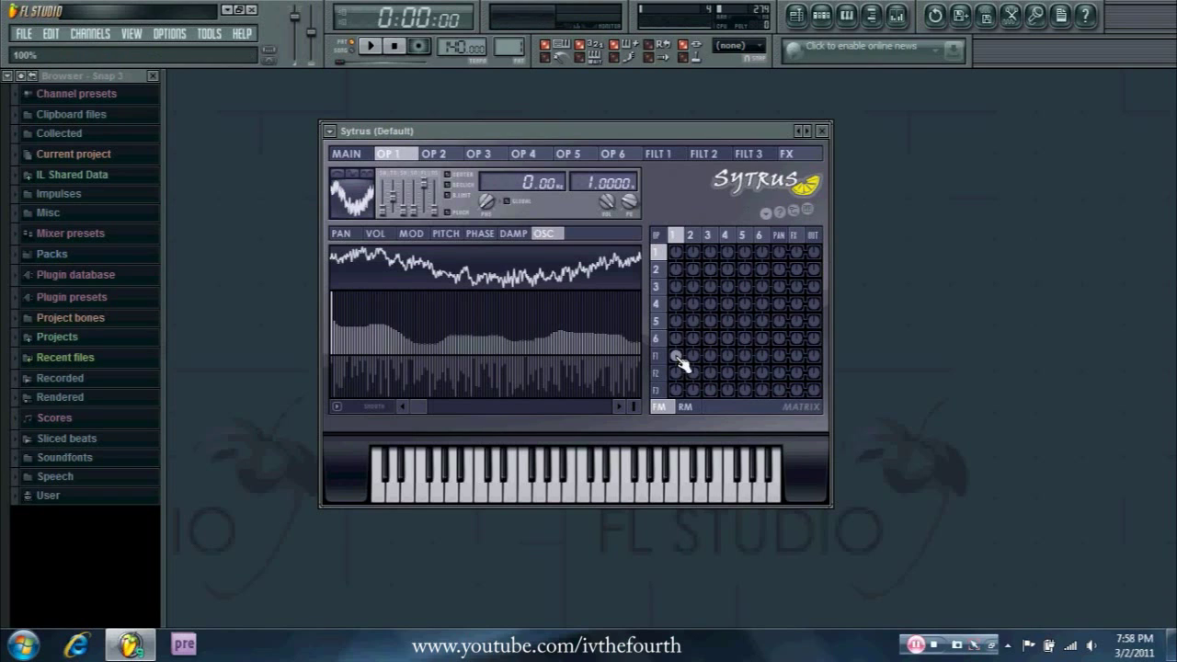
pyautogui.moveTo(816, 360); pyautogui.dragTo(816, 312)
pyautogui.click(673, 156)
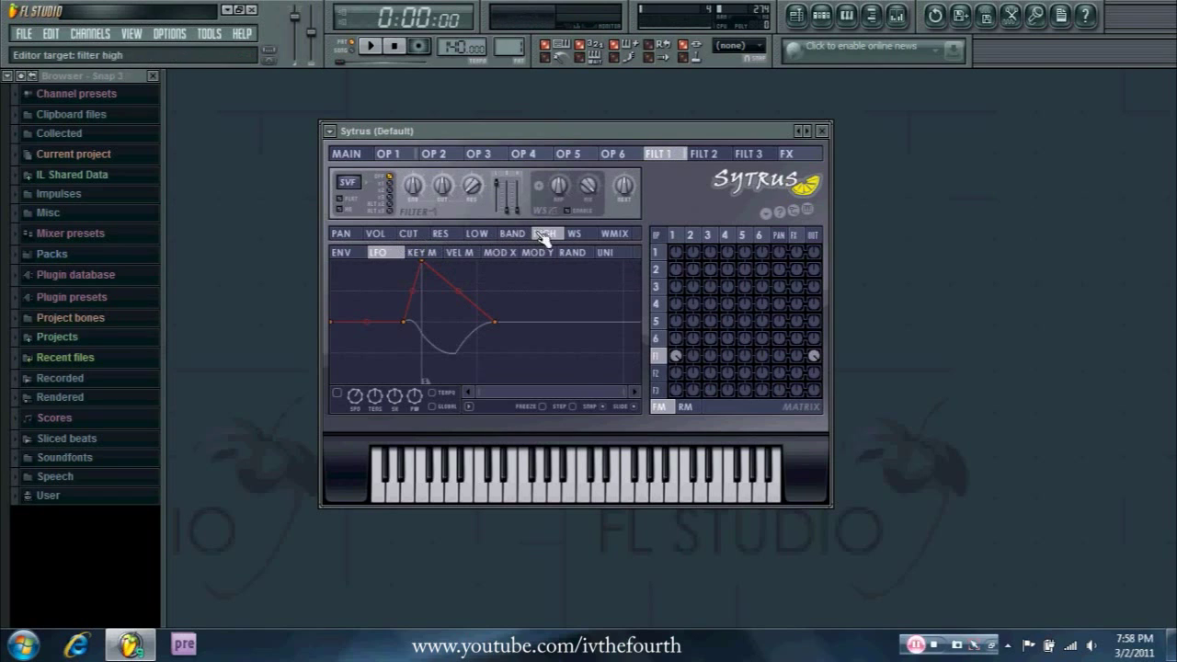
pyautogui.press('q')
pyautogui.press('w')
pyautogui.press('v')
# Step: Enable filter 1's waveshaper and audition its default curve with test notes
pyautogui.click(566, 211)
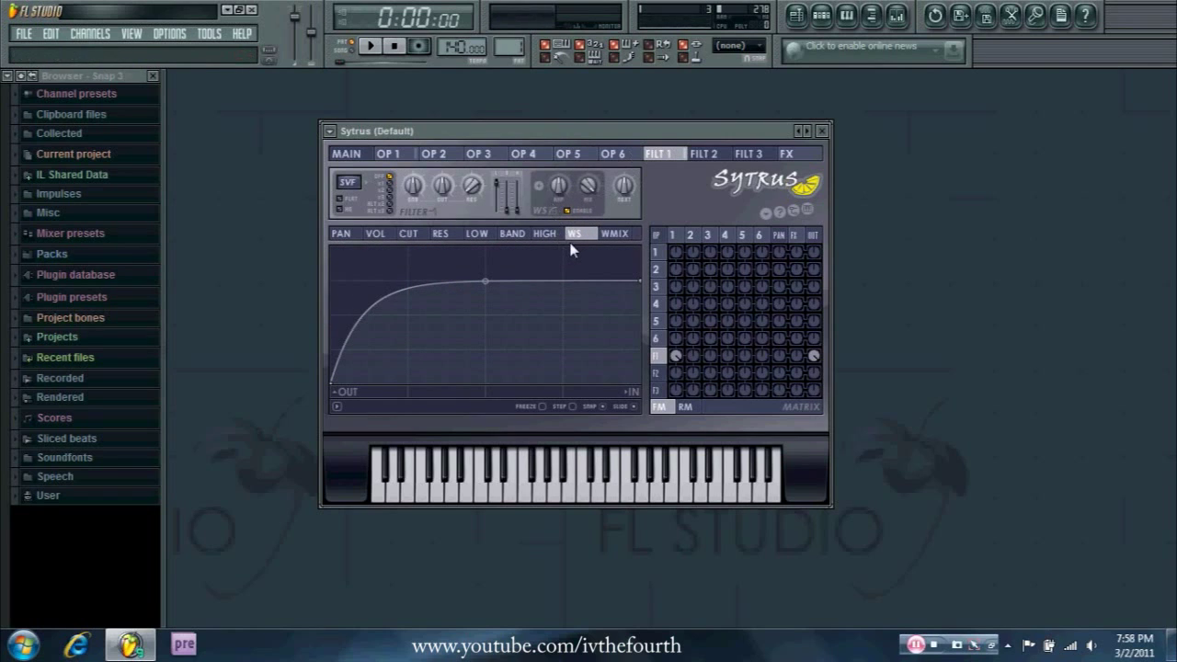
pyautogui.press('q')
pyautogui.press('w')
pyautogui.press('v')
# Step: Shape filter 1's waveshaper into straight segments with an early peak, a dip near the middle and a rise to the end
pyautogui.rightClick(412, 273)
pyautogui.rightClick(486, 340)
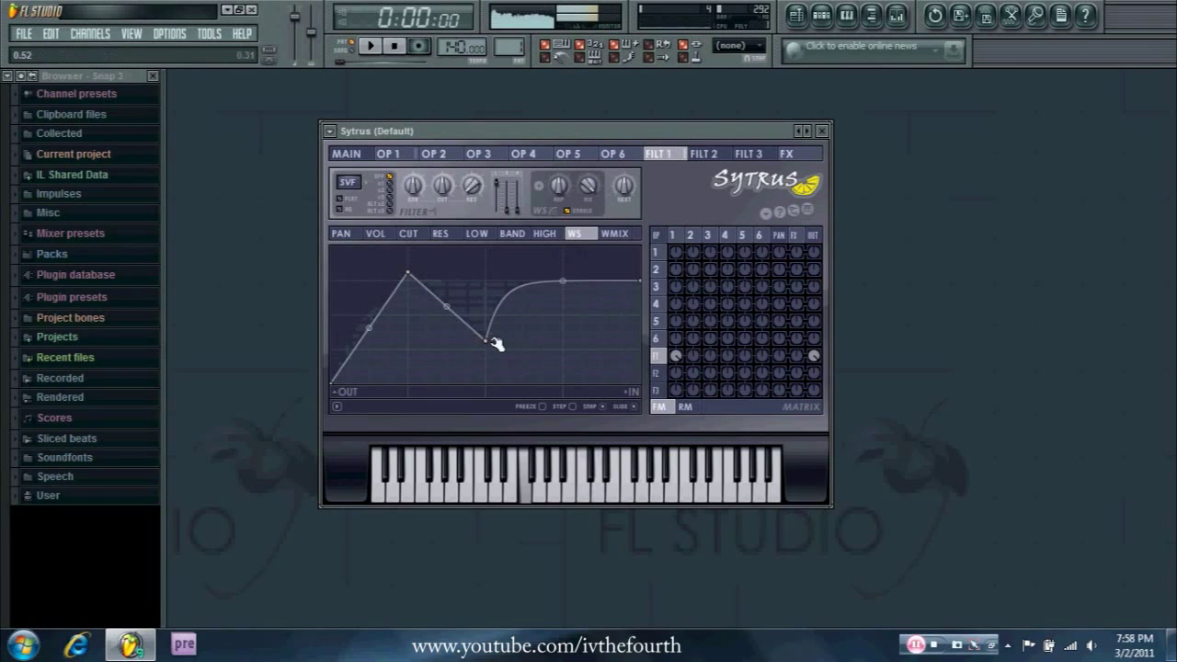
pyautogui.moveTo(407, 272); pyautogui.dragTo(368, 281)
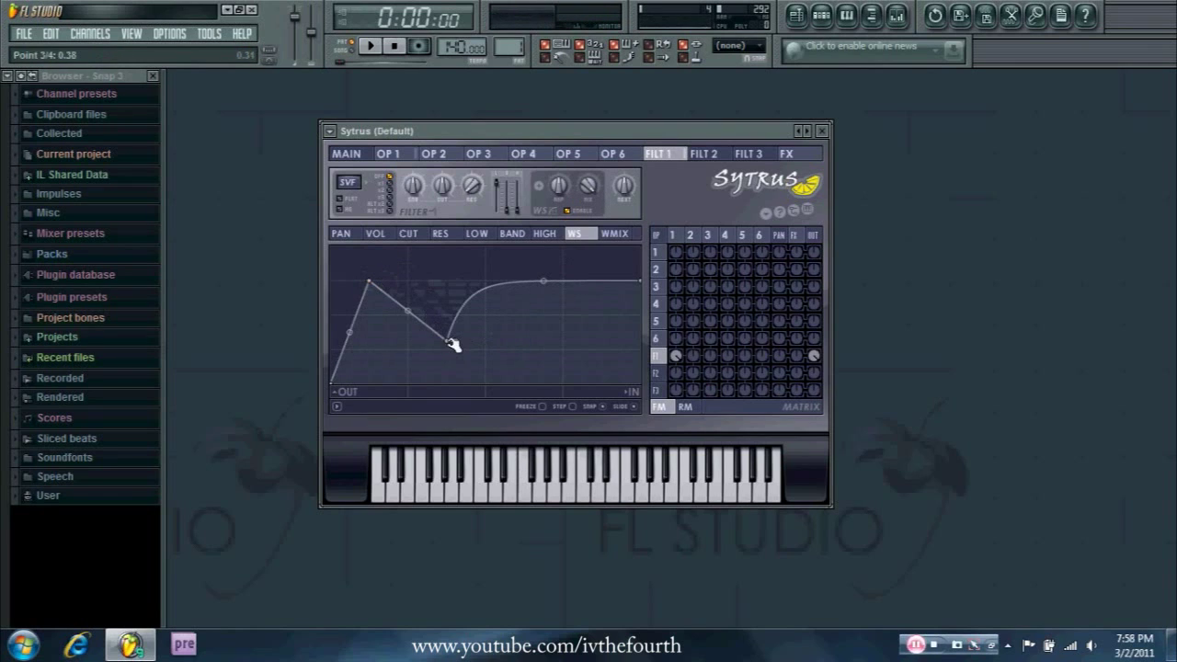
pyautogui.moveTo(543, 282); pyautogui.dragTo(544, 315)
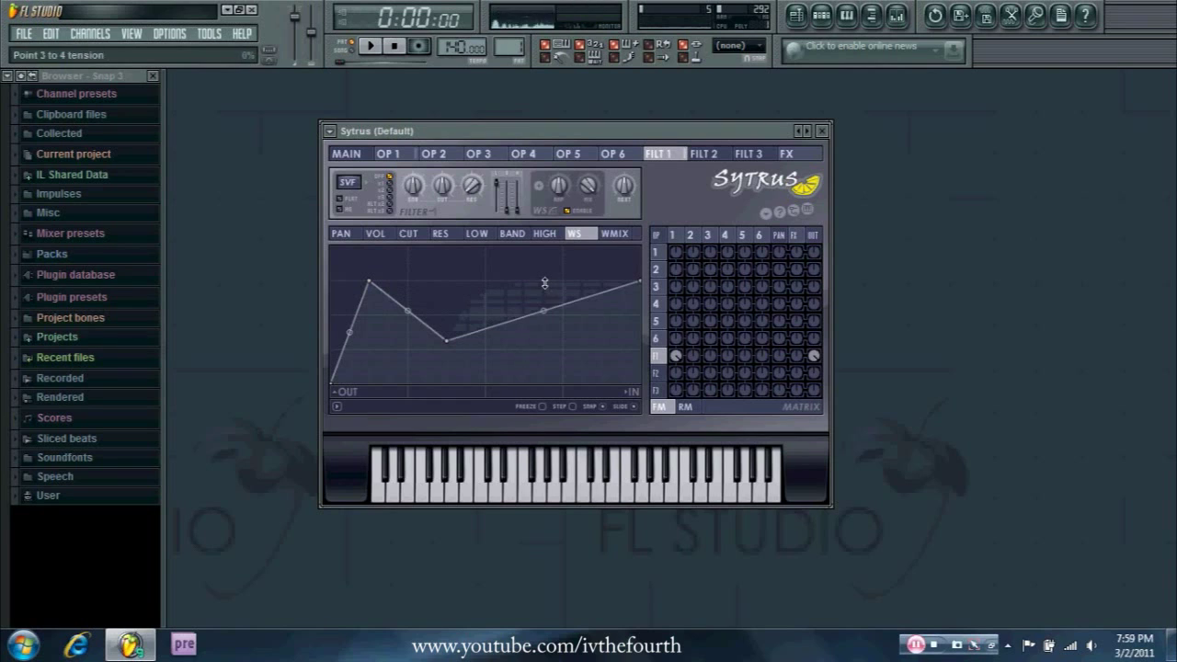
pyautogui.moveTo(452, 338); pyautogui.dragTo(515, 339)
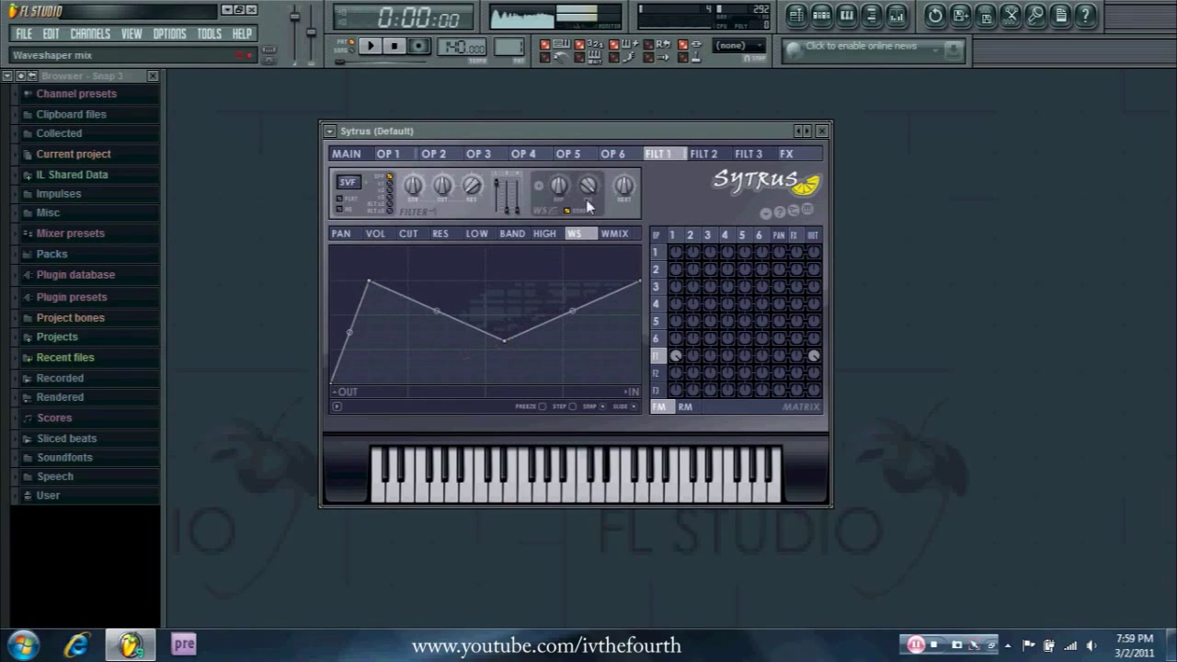
pyautogui.moveTo(559, 187); pyautogui.dragTo(559, 234)
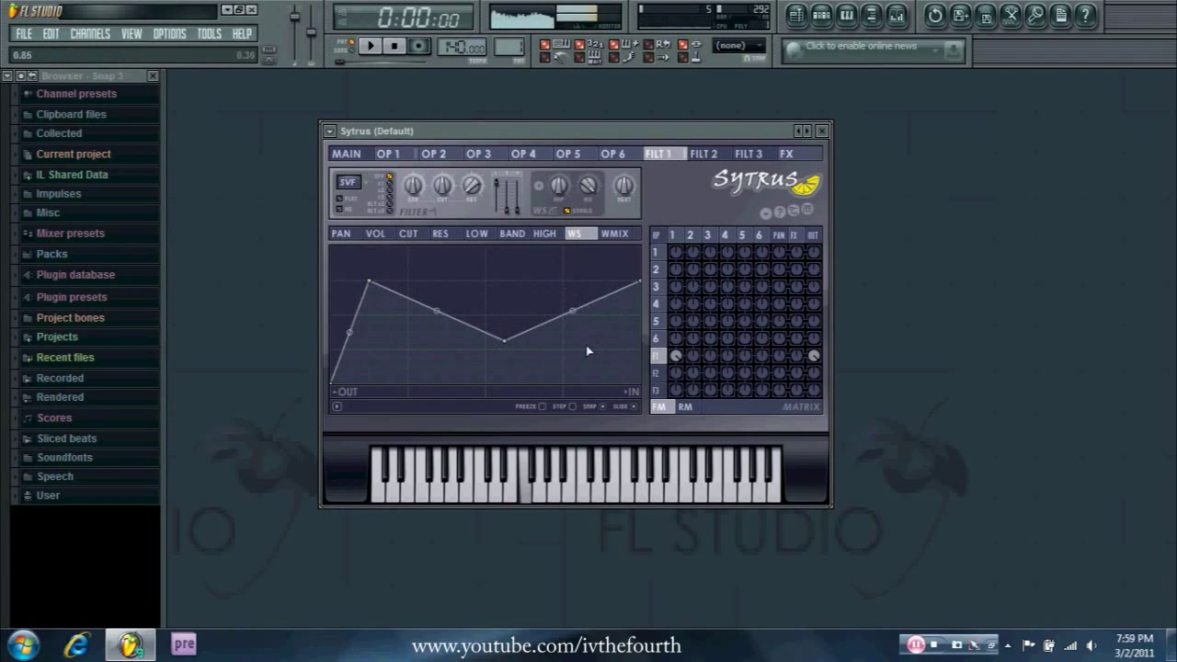
pyautogui.moveTo(511, 342); pyautogui.dragTo(468, 359)
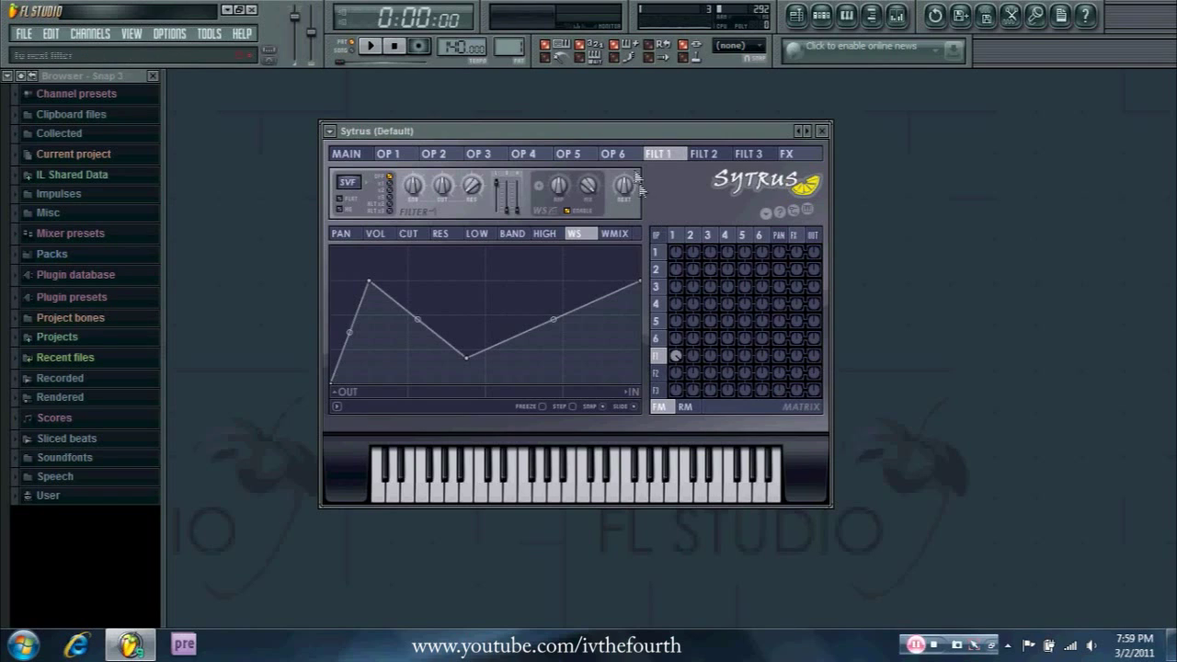
# Step: Feed filter 1 into filter 2 instead of the output, send filter 2 to the output, and play test notes
pyautogui.click(706, 154)
pyautogui.moveTo(813, 372); pyautogui.dragTo(813, 367)
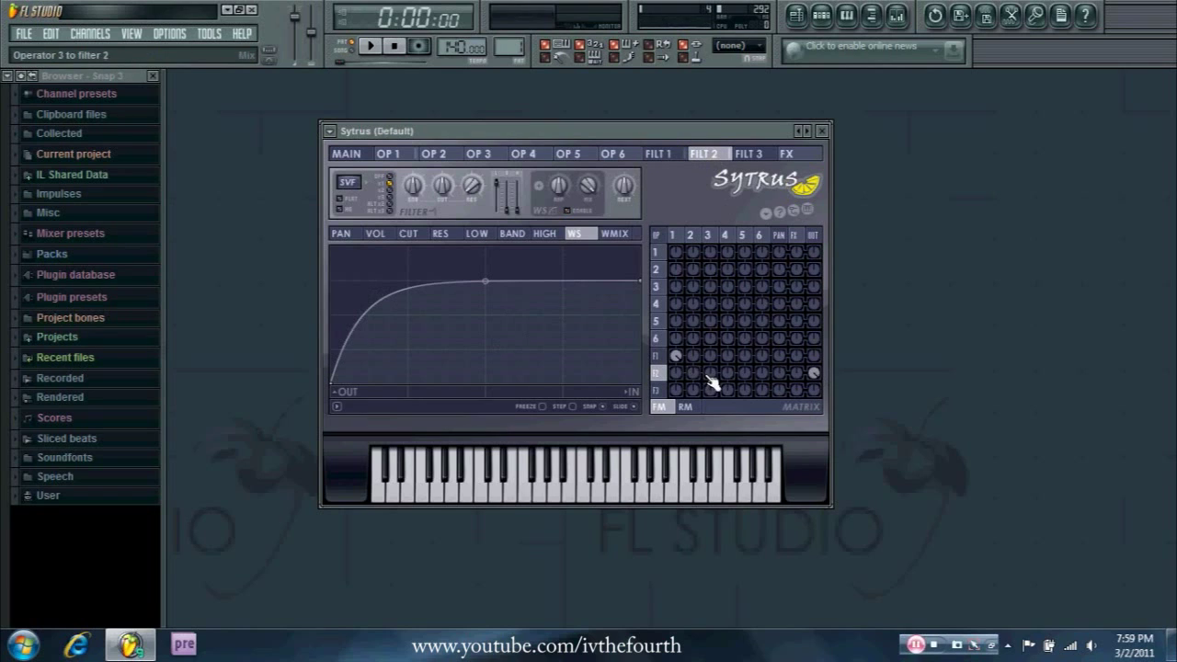
pyautogui.press('v')
pyautogui.press(',')
pyautogui.press('h')
pyautogui.press('v')
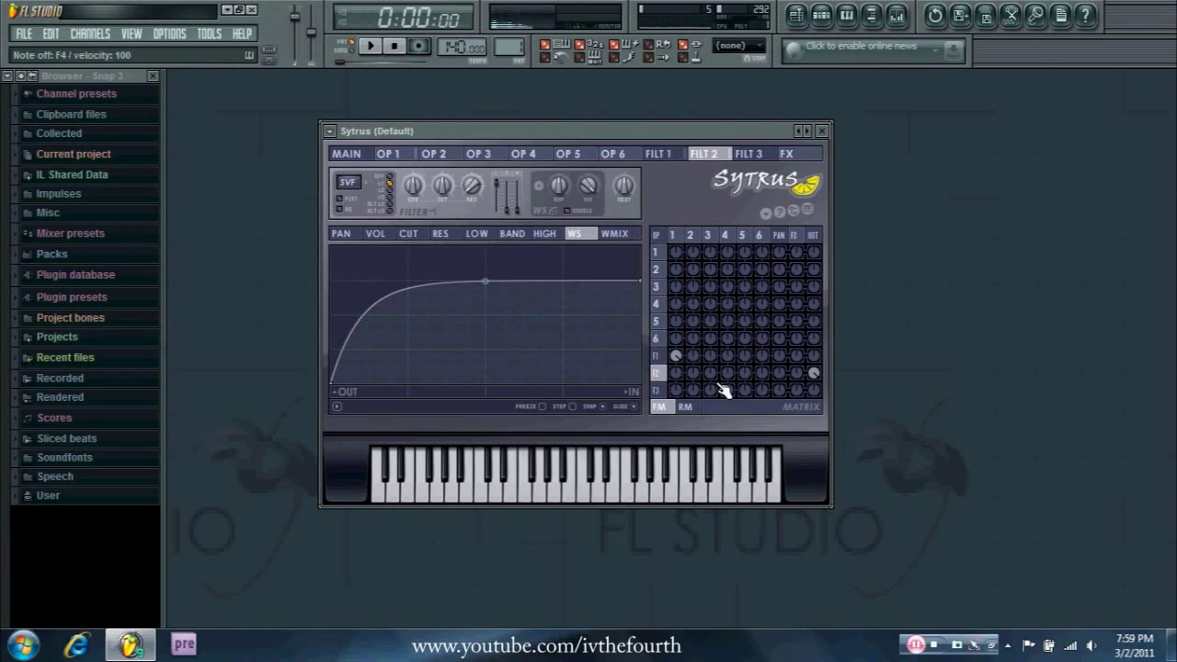
# Step: Copy the state of filter 1's cutoff LFO and paste it into filter 2's cutoff LFO
pyautogui.click(676, 155)
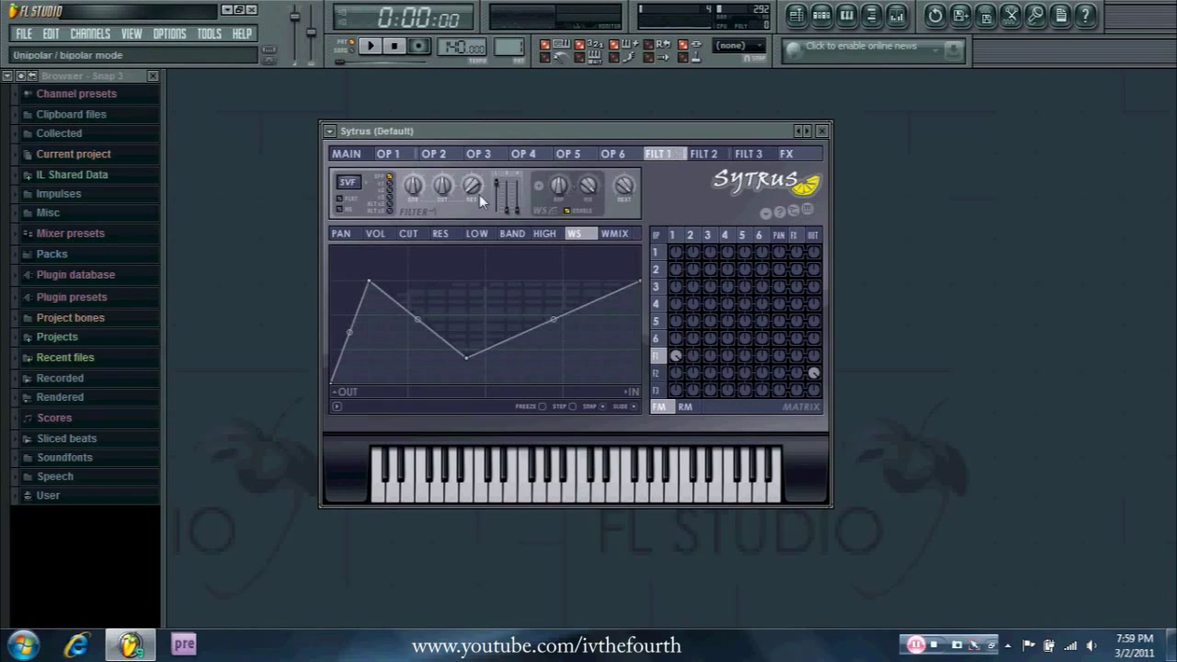
pyautogui.click(416, 234)
pyautogui.click(467, 407)
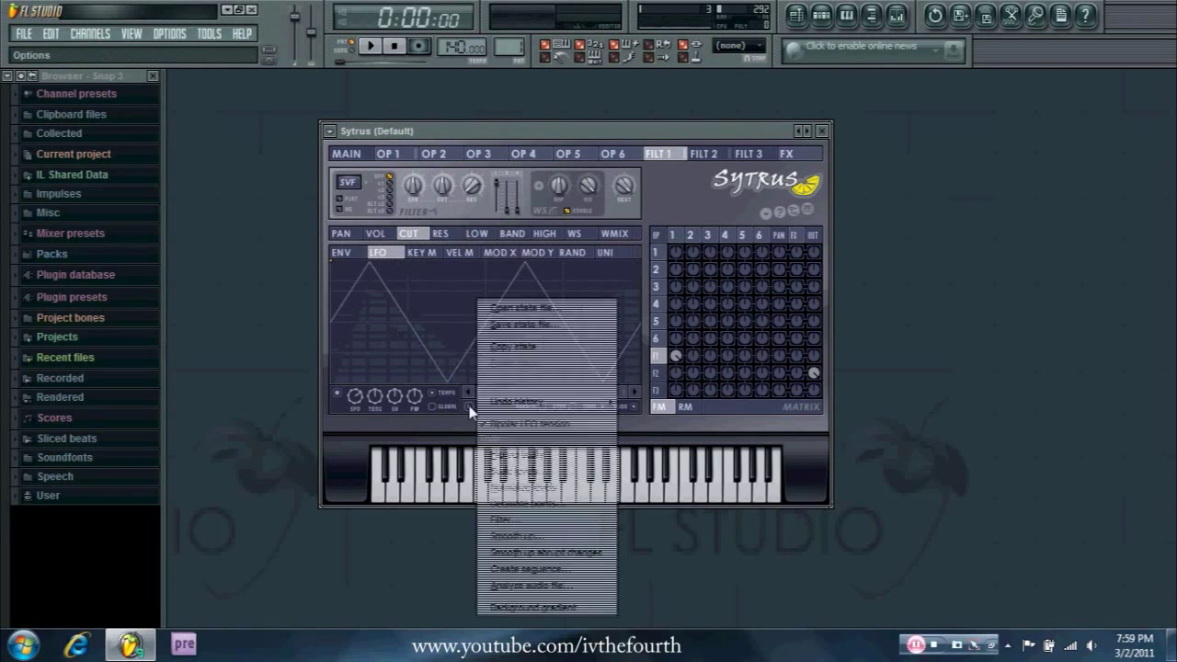
pyautogui.click(525, 348)
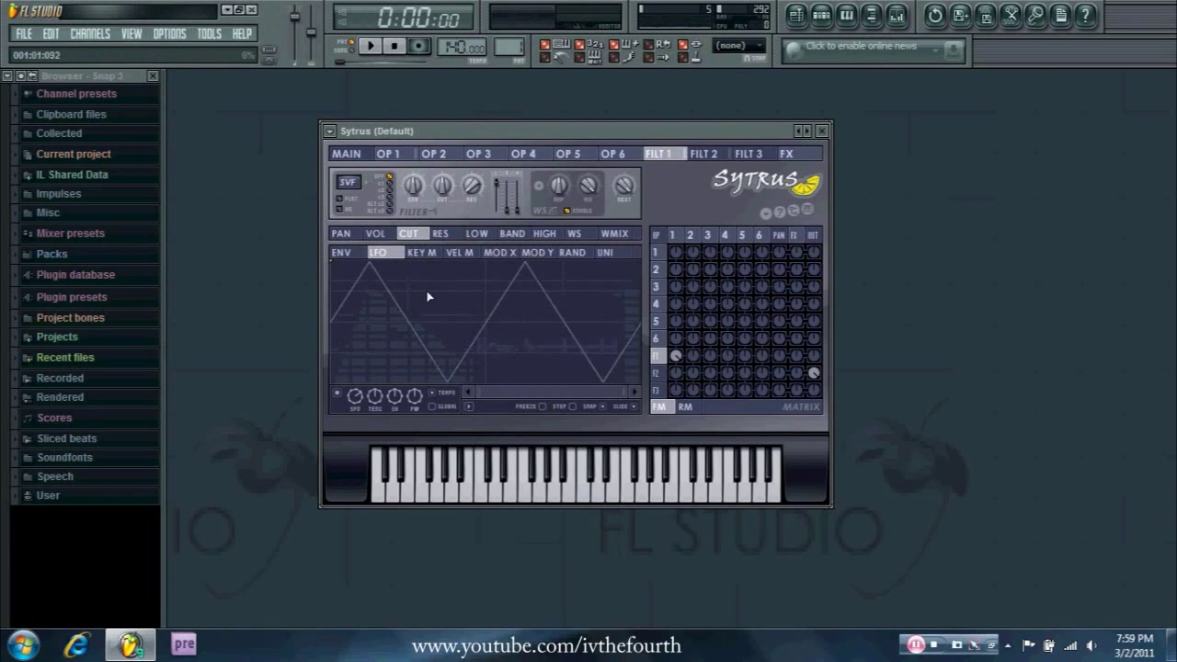
pyautogui.click(705, 155)
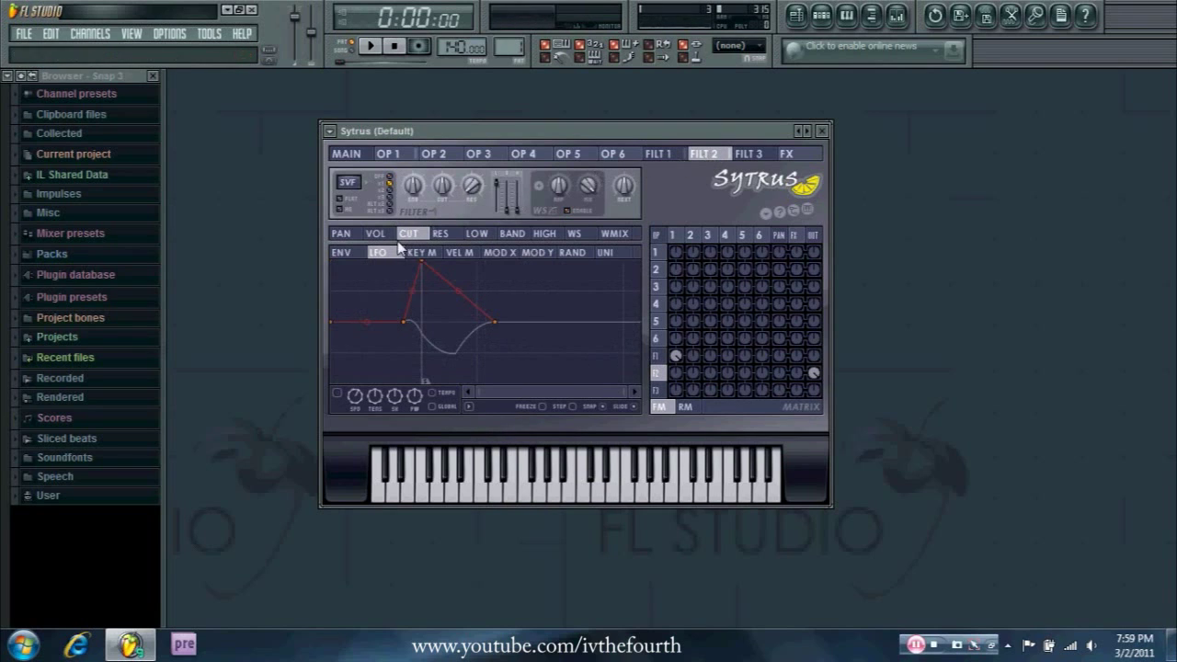
pyautogui.click(469, 409)
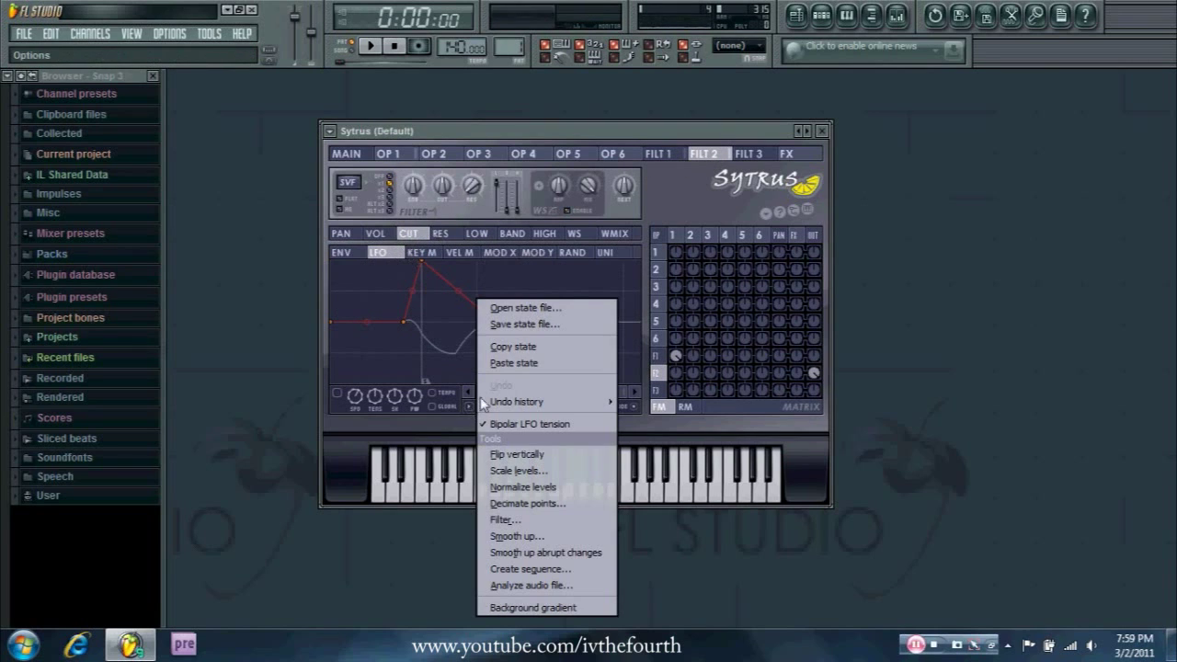
pyautogui.click(519, 364)
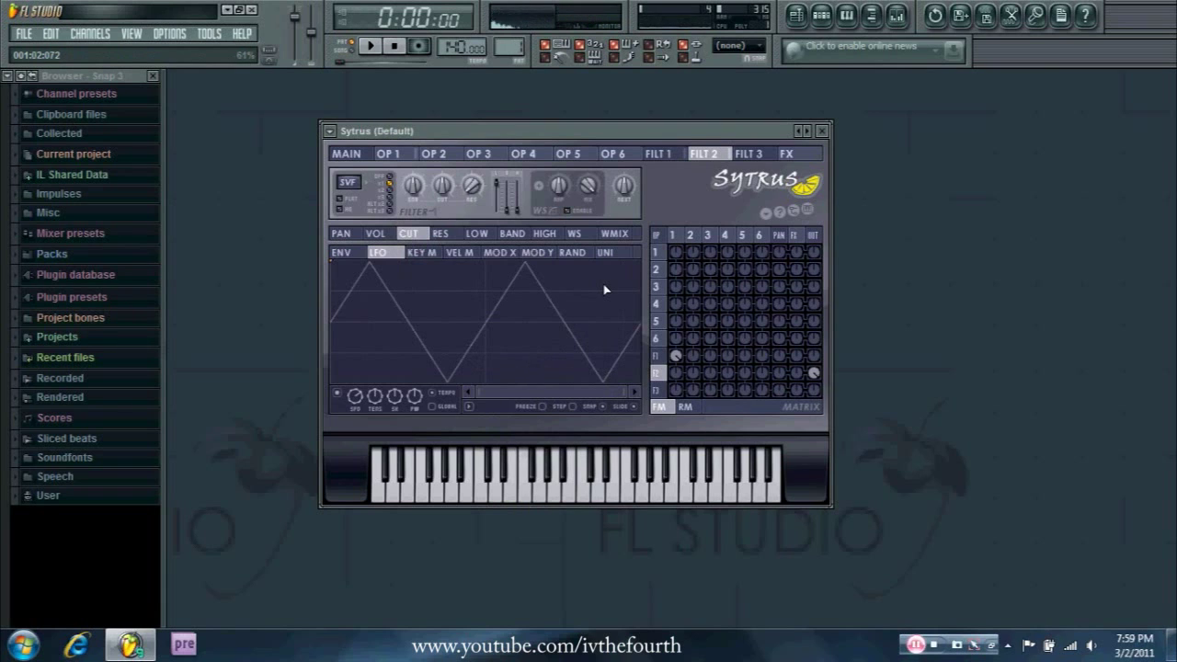
# Step: Open the mixer and link the Sytrus channel to Insert 9
pyautogui.click(896, 14)
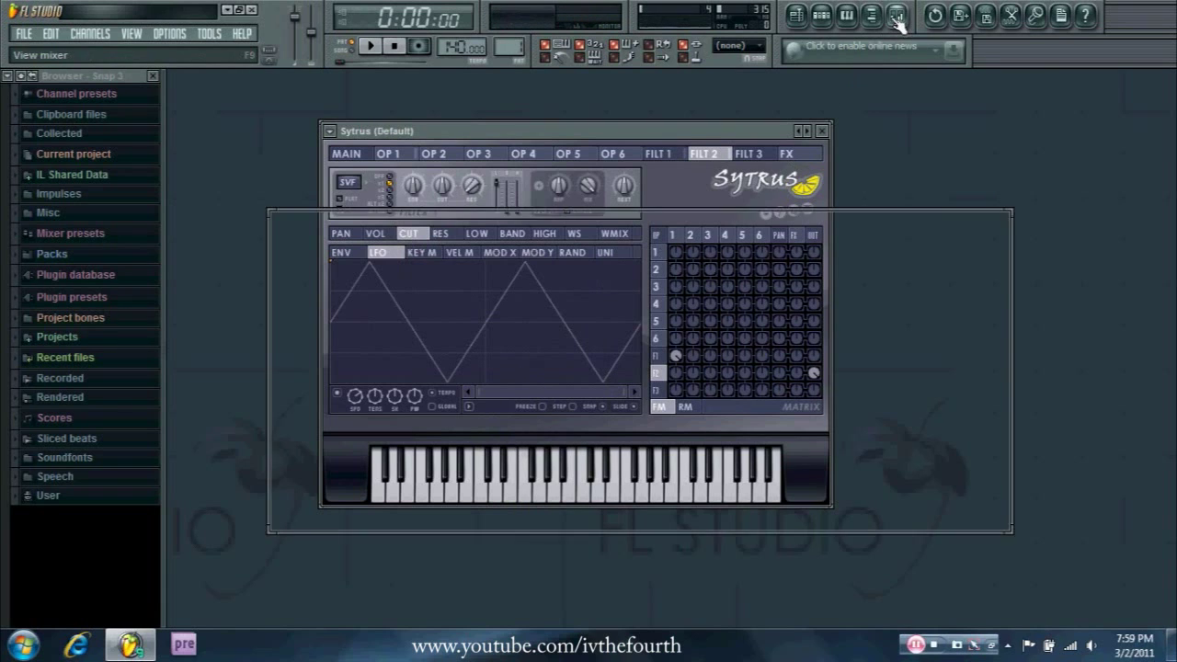
pyautogui.rightClick(436, 290)
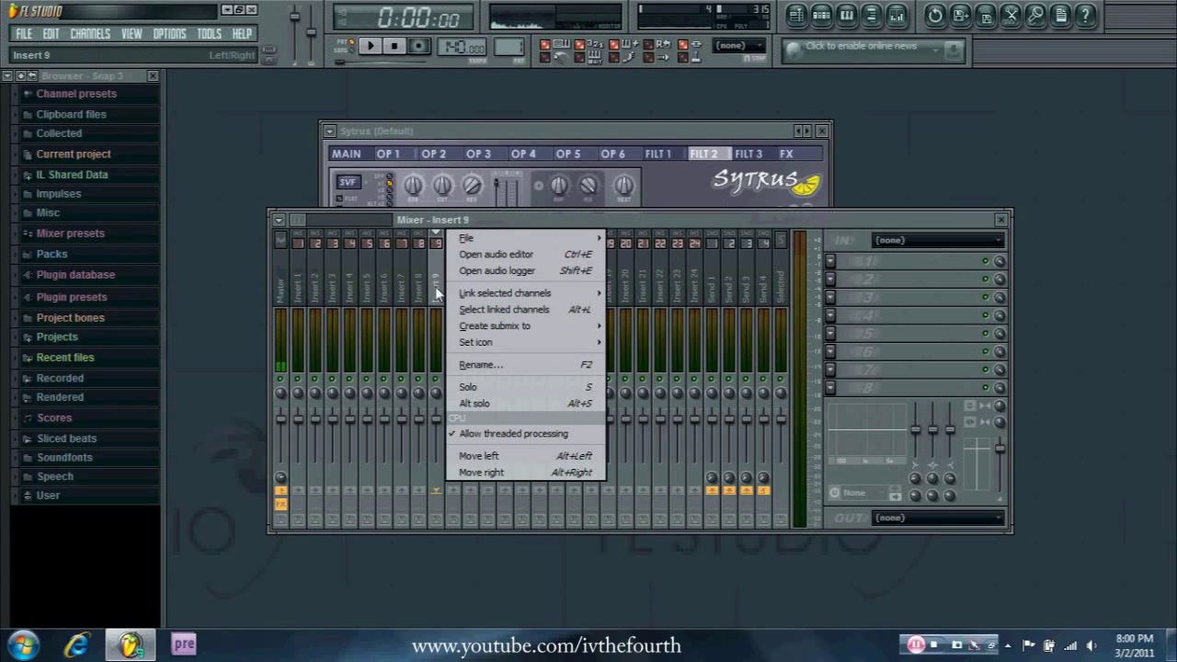
pyautogui.moveTo(566, 294)
pyautogui.click(666, 294)
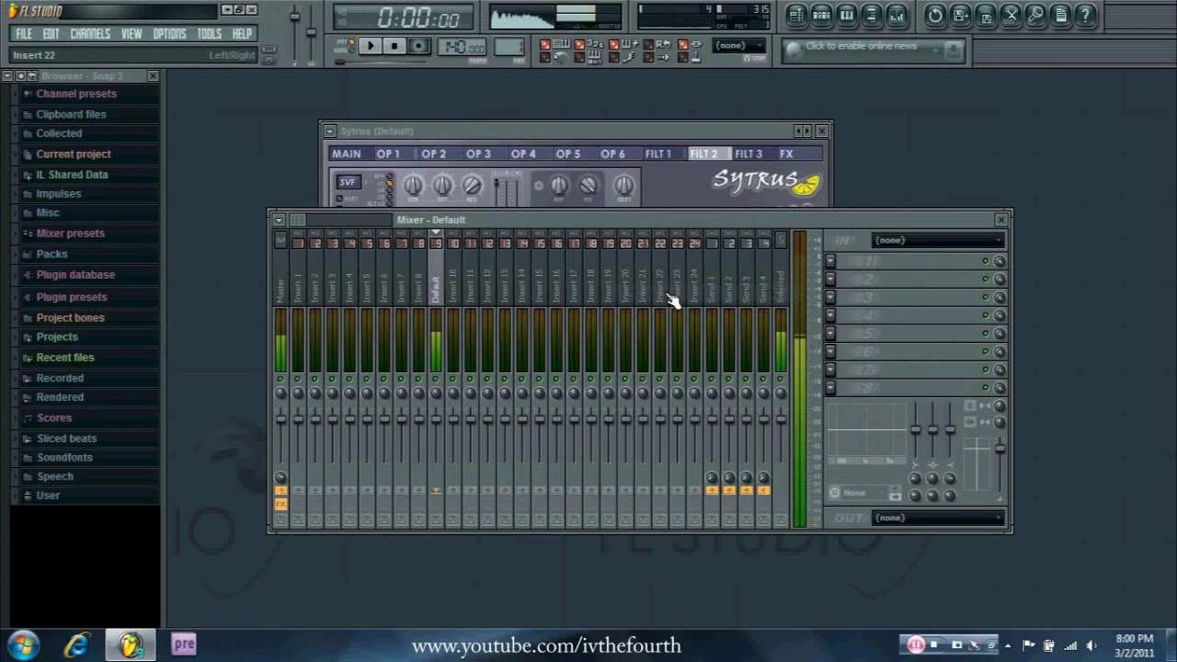
# Step: Load Bitcrusher into the first effect slot of the Sytrus mixer track, set downsampling to 4x, audition it, and switch the effect off
pyautogui.click(831, 261)
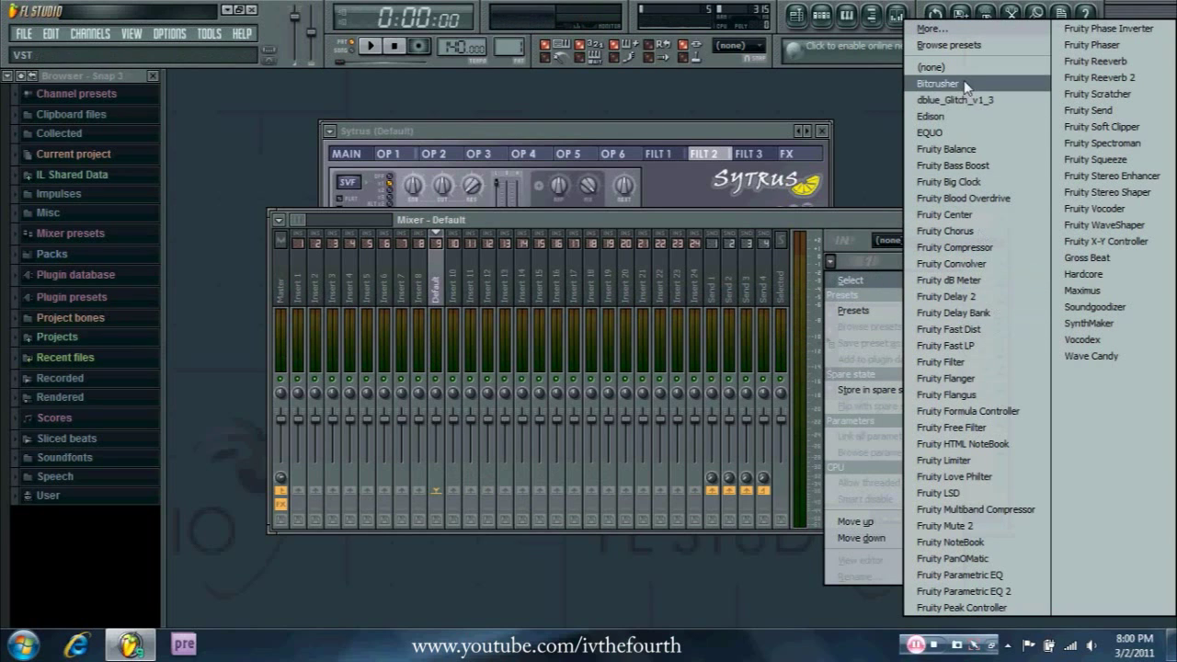
pyautogui.click(938, 83)
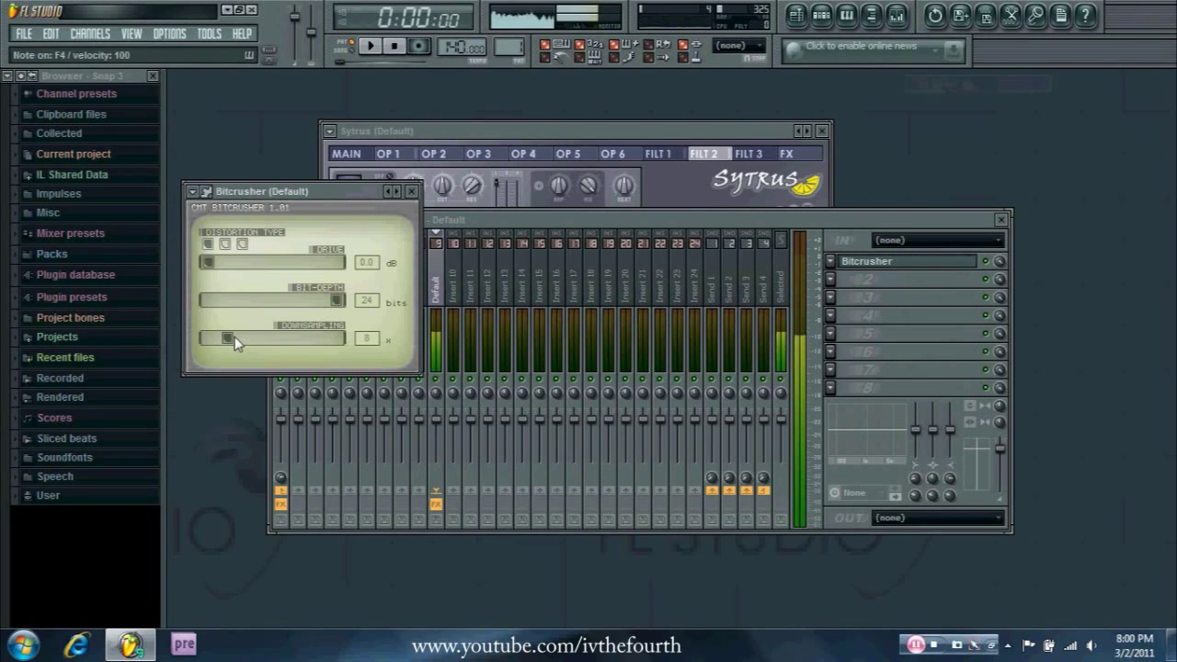
pyautogui.moveTo(234, 337); pyautogui.dragTo(211, 345)
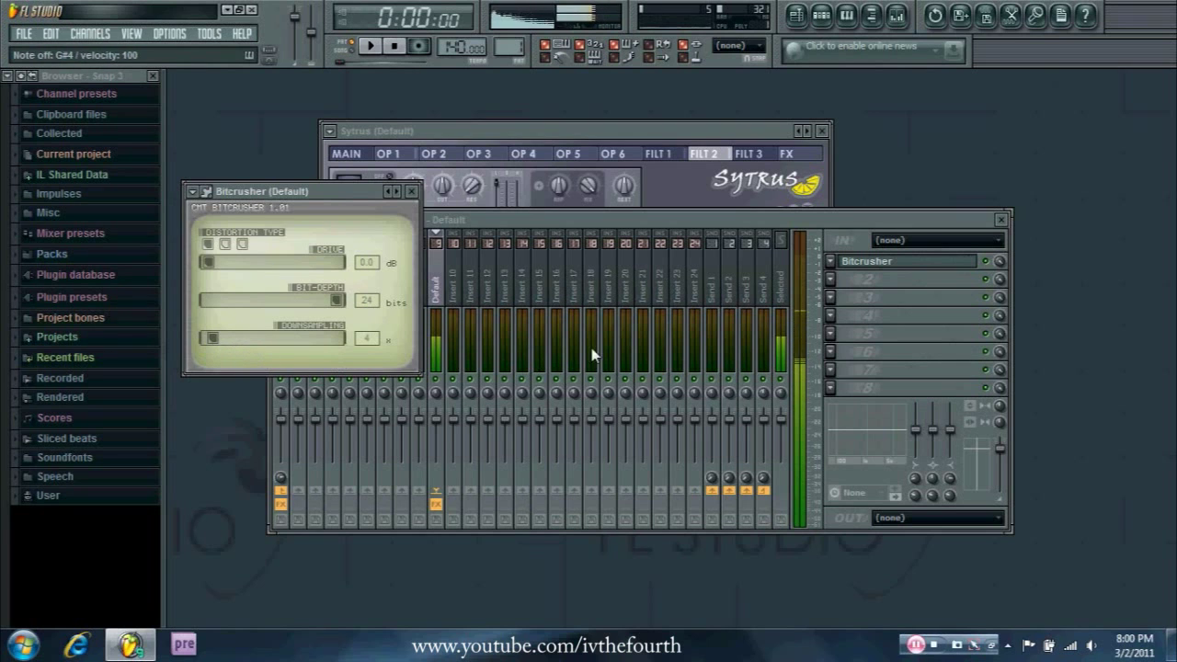
pyautogui.click(984, 269)
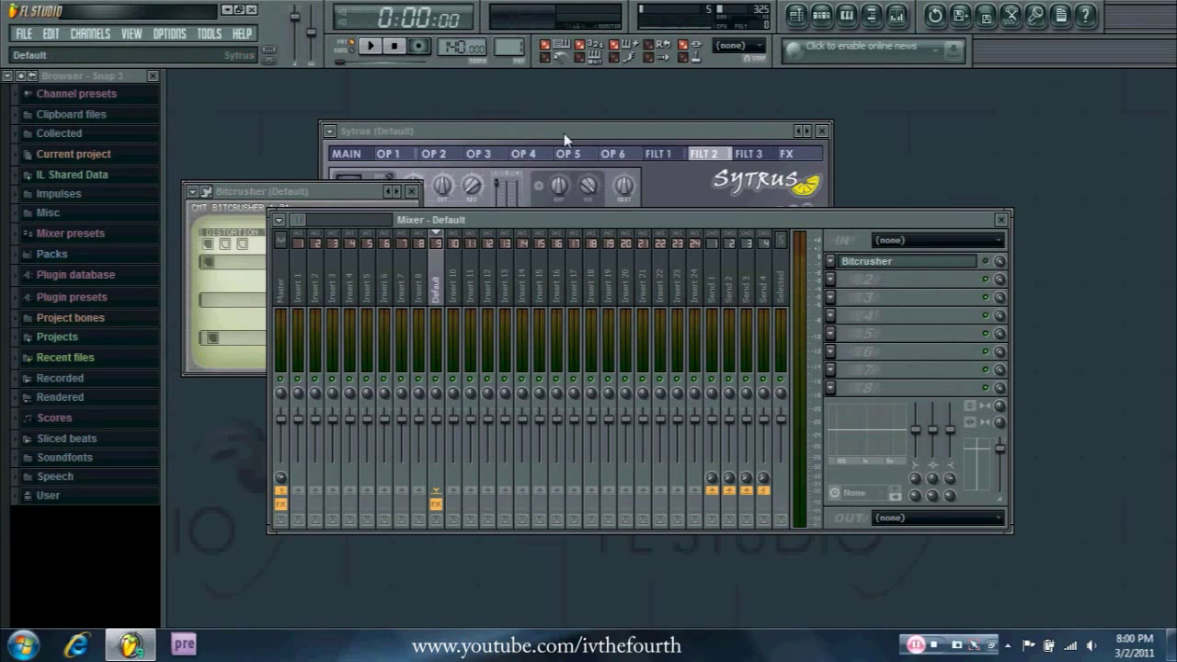
# Step: Try filter 2's waveshaper with a gentler curve and different end-point levels, and switch the waveshaper off
pyautogui.moveTo(564, 132); pyautogui.dragTo(612, 99)
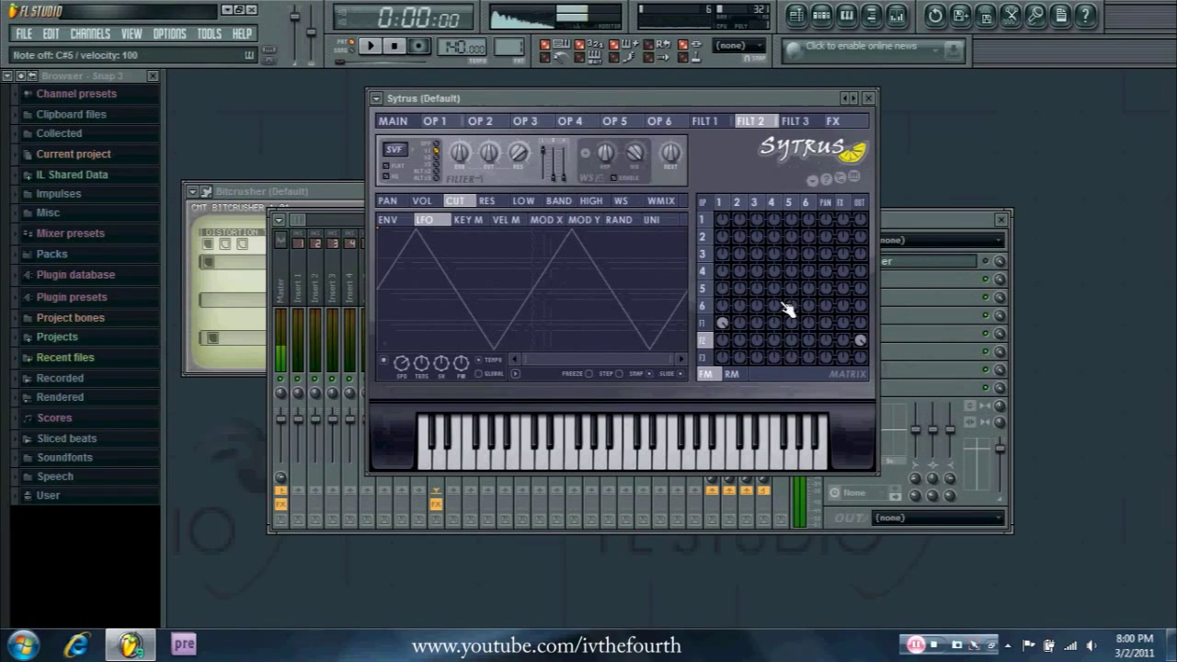
pyautogui.click(614, 177)
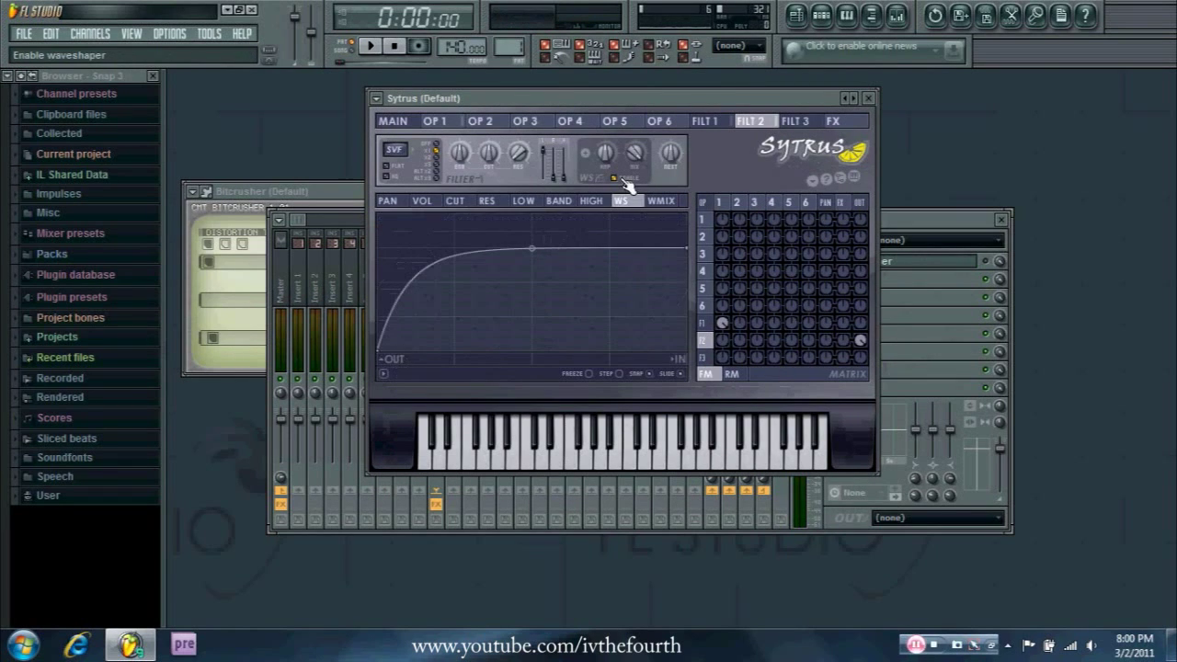
pyautogui.moveTo(531, 250); pyautogui.dragTo(532, 278)
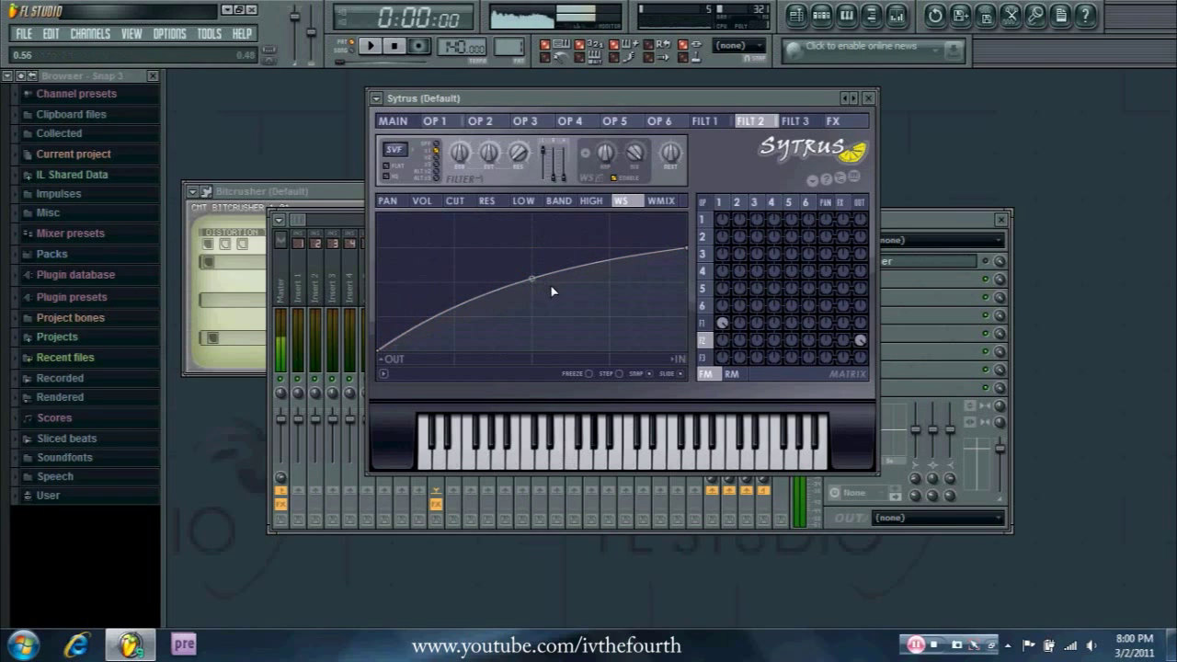
pyautogui.moveTo(692, 249); pyautogui.dragTo(690, 217)
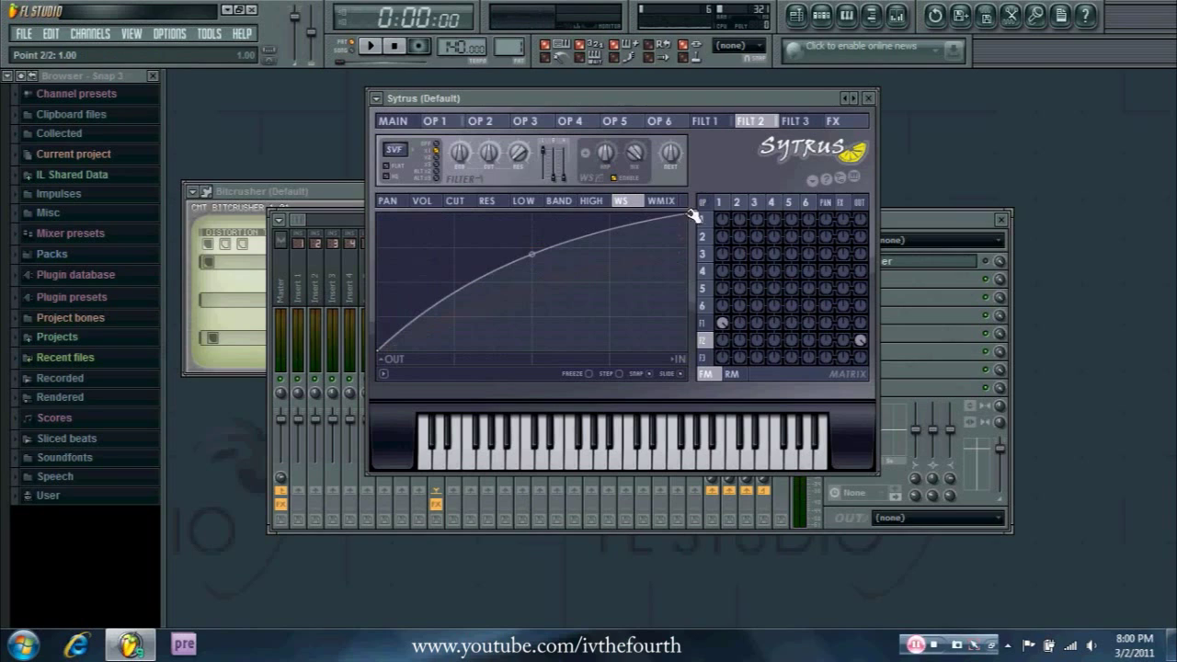
pyautogui.moveTo(686, 215); pyautogui.dragTo(688, 249)
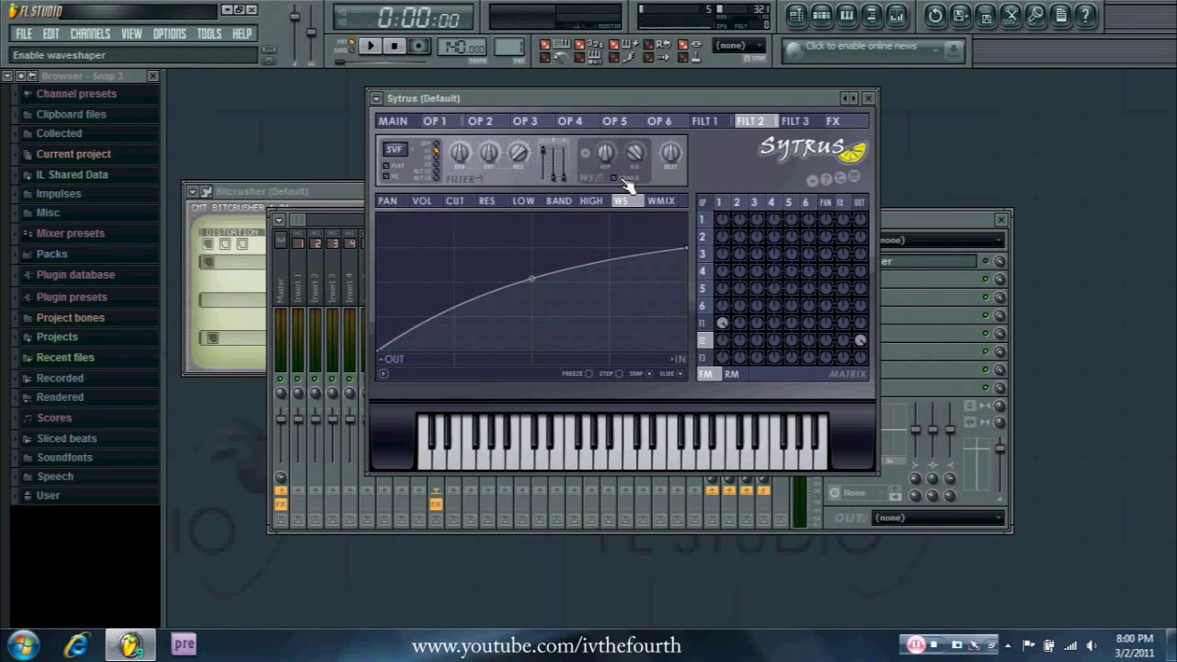
# Step: Try sending operator 3 into filter 1 with a saw-like wave shape, and mute that send
pyautogui.click(436, 120)
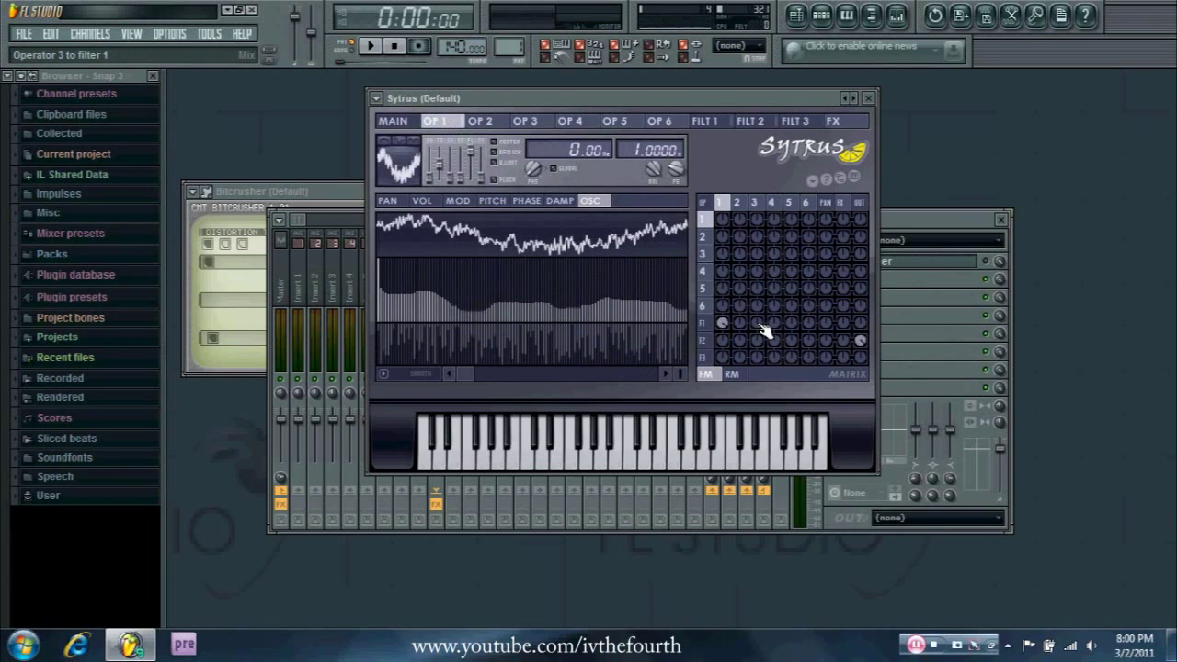
pyautogui.click(496, 124)
pyautogui.click(530, 125)
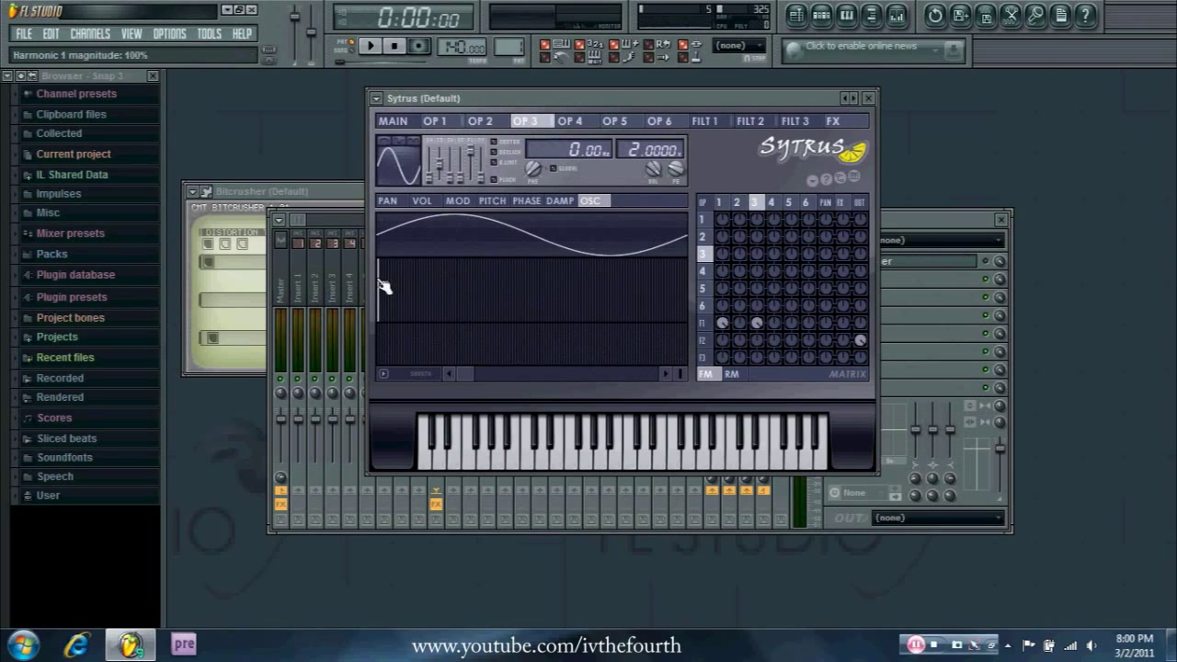
pyautogui.moveTo(430, 182); pyautogui.dragTo(431, 163)
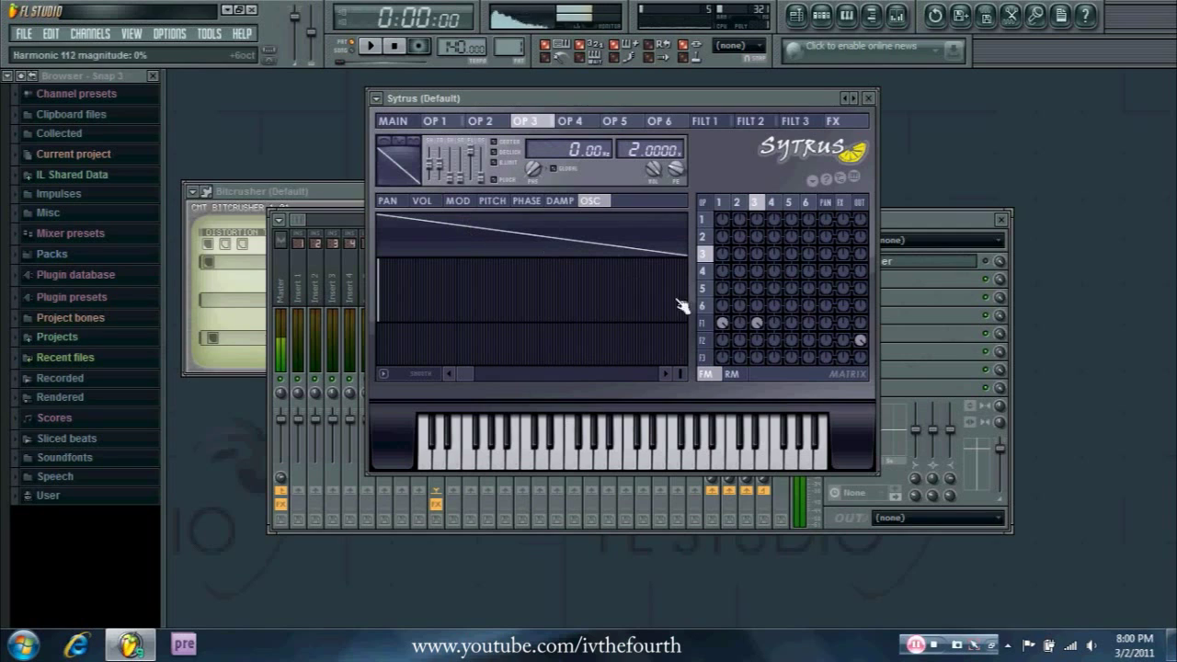
pyautogui.rightClick(759, 325)
# Step: Change operator 1's base wave shape to square and audition it
pyautogui.click(435, 120)
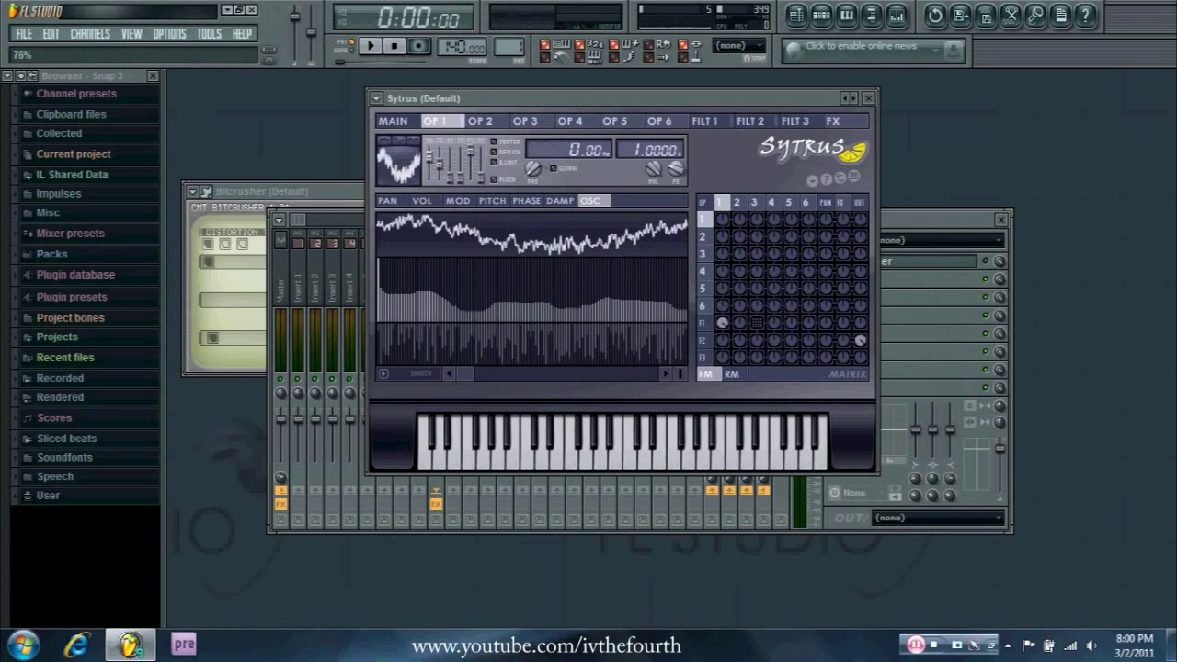
pyautogui.press('v')
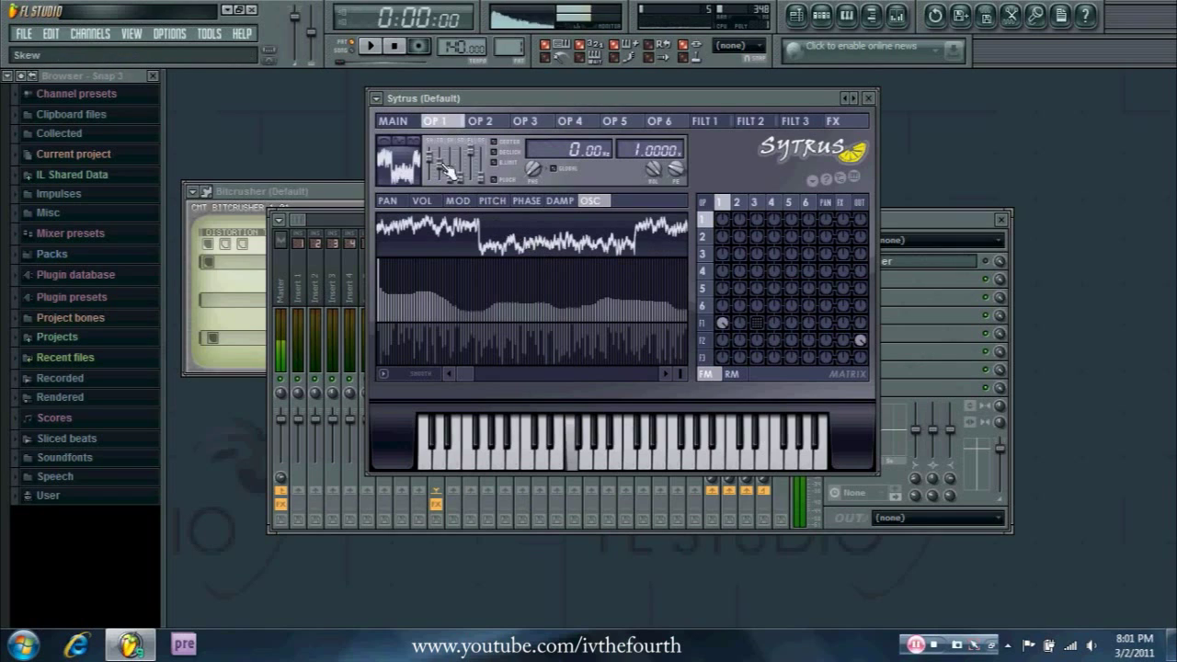
# Step: Try lowering operator 1's wave shape in stages from square through saw-like towards a softer wave, auditioning notes between changes
pyautogui.moveTo(430, 156); pyautogui.dragTo(430, 164)
pyautogui.press('v')
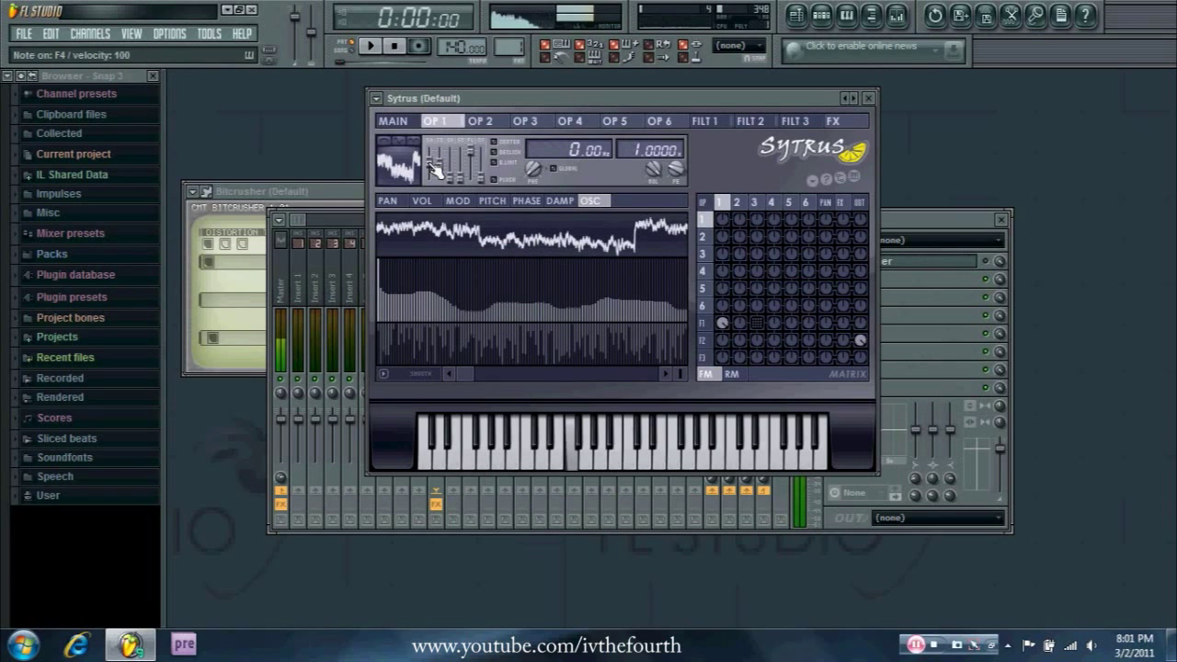
pyautogui.press('h')
pyautogui.press('2')
pyautogui.press('h')
pyautogui.press('v')
pyautogui.moveTo(435, 170); pyautogui.dragTo(436, 189)
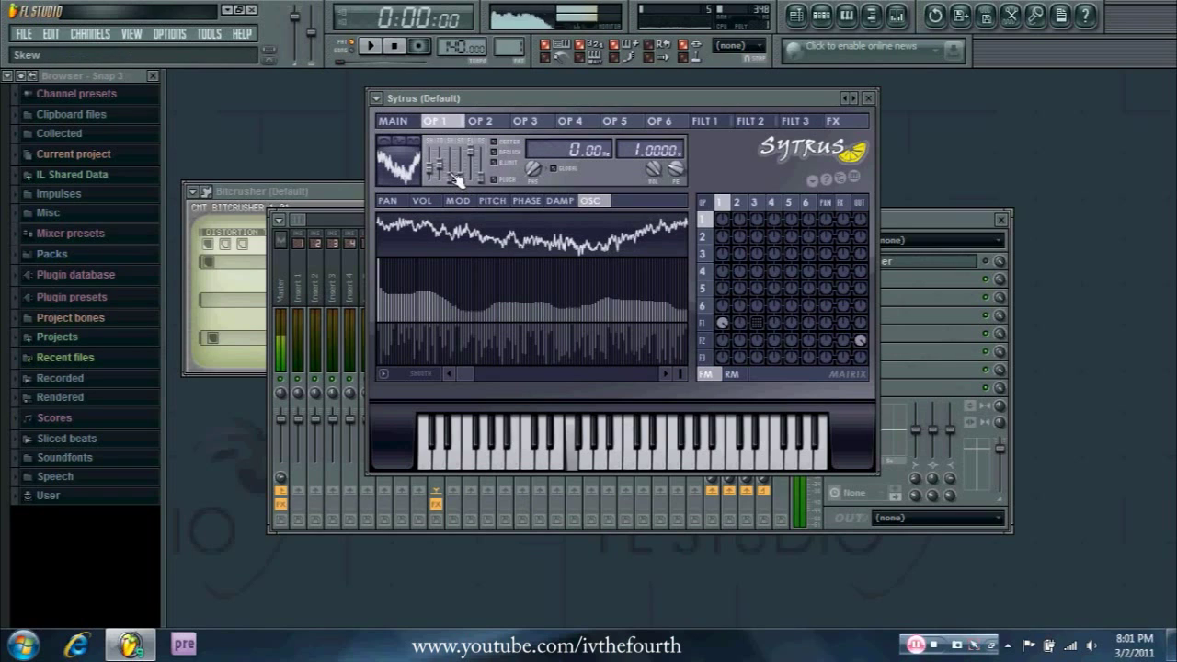
# Step: Try raising operator 1's skew by different amounts and audition the altered waveform
pyautogui.moveTo(456, 175); pyautogui.dragTo(455, 170)
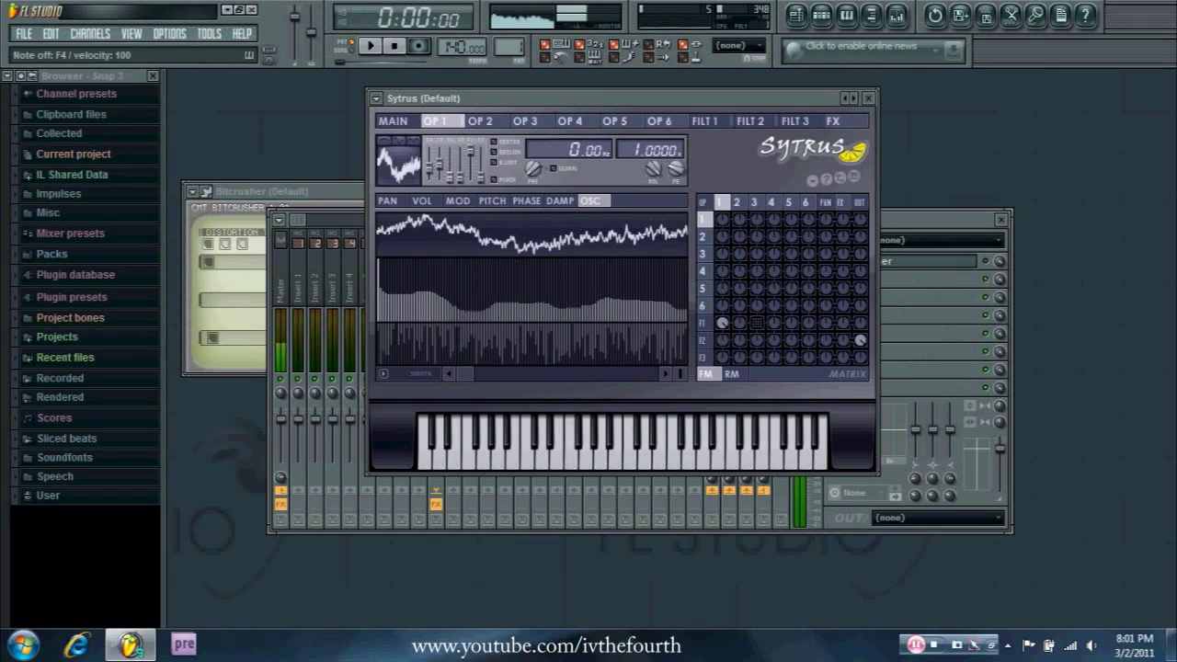
pyautogui.moveTo(458, 177); pyautogui.dragTo(451, 176)
pyautogui.press('v')
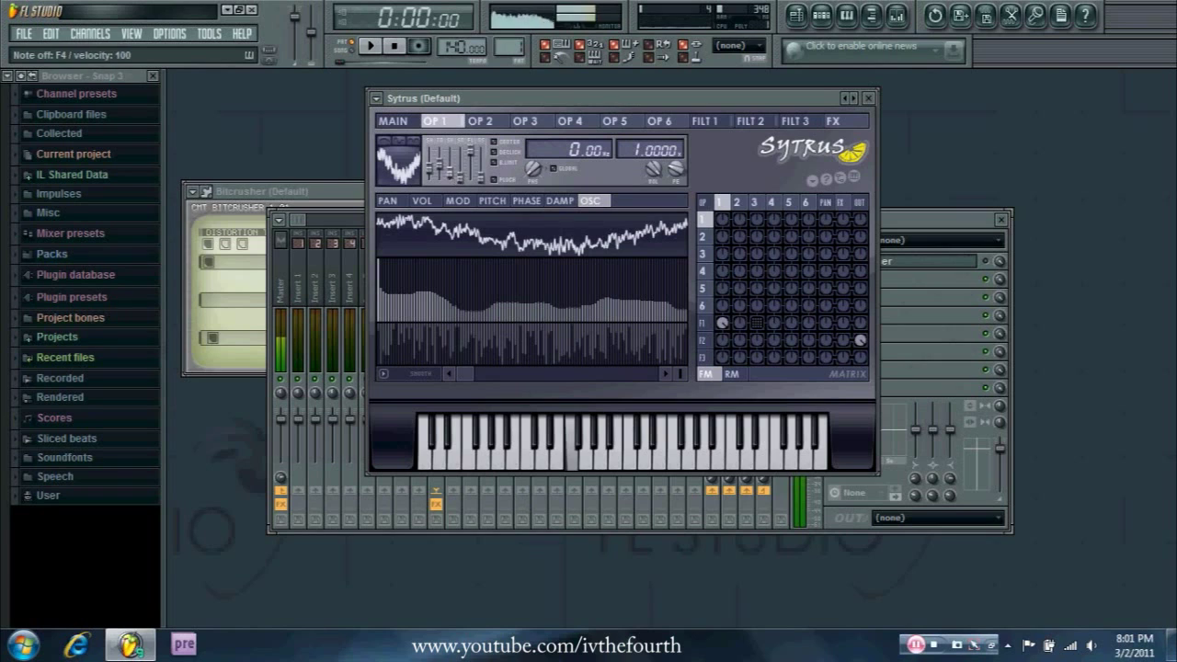
pyautogui.press('v')
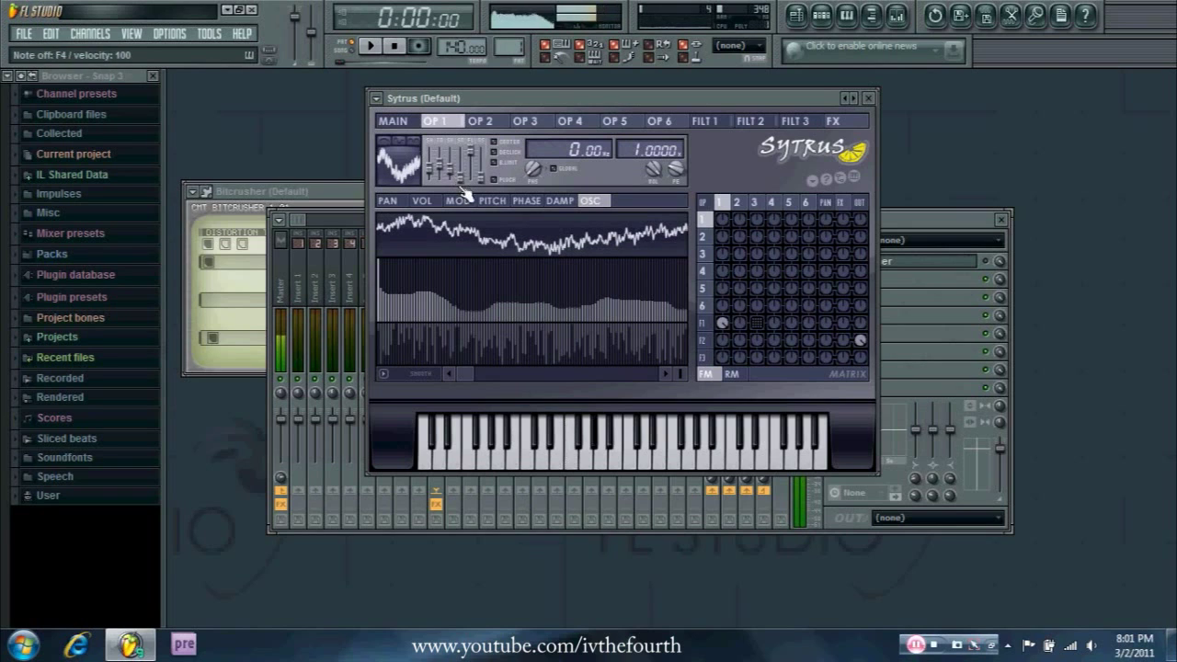
# Step: Try the sound with filter 2's waveshaper enabled, and go back to operator 1
pyautogui.click(750, 120)
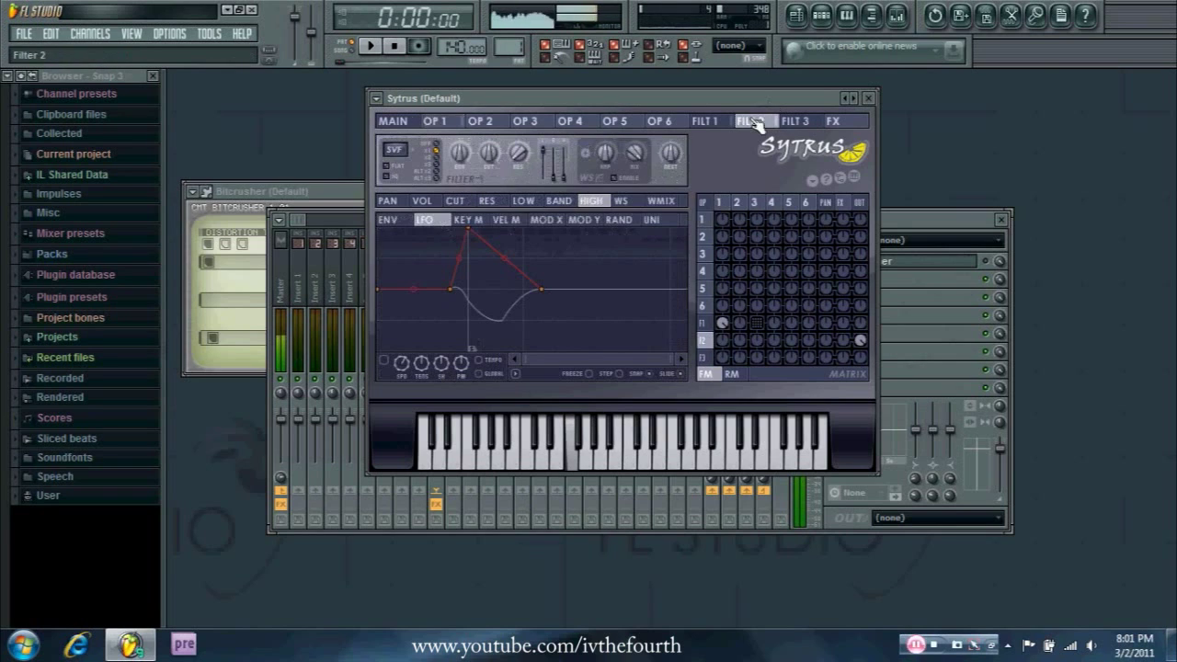
pyautogui.click(622, 178)
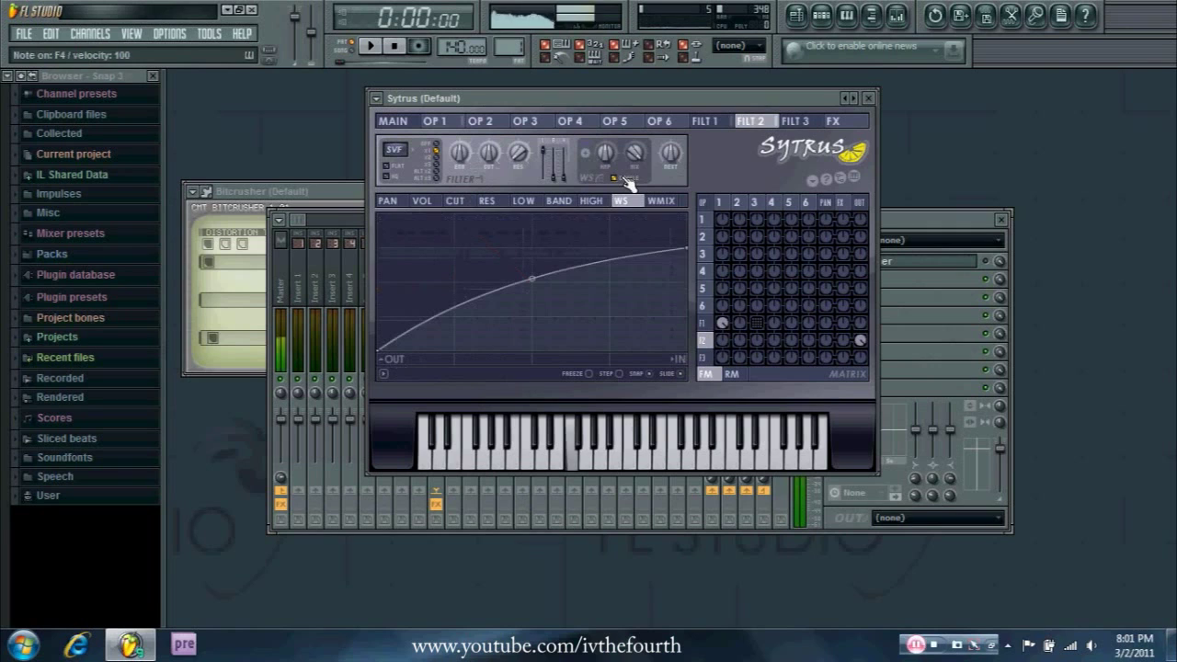
pyautogui.click(442, 122)
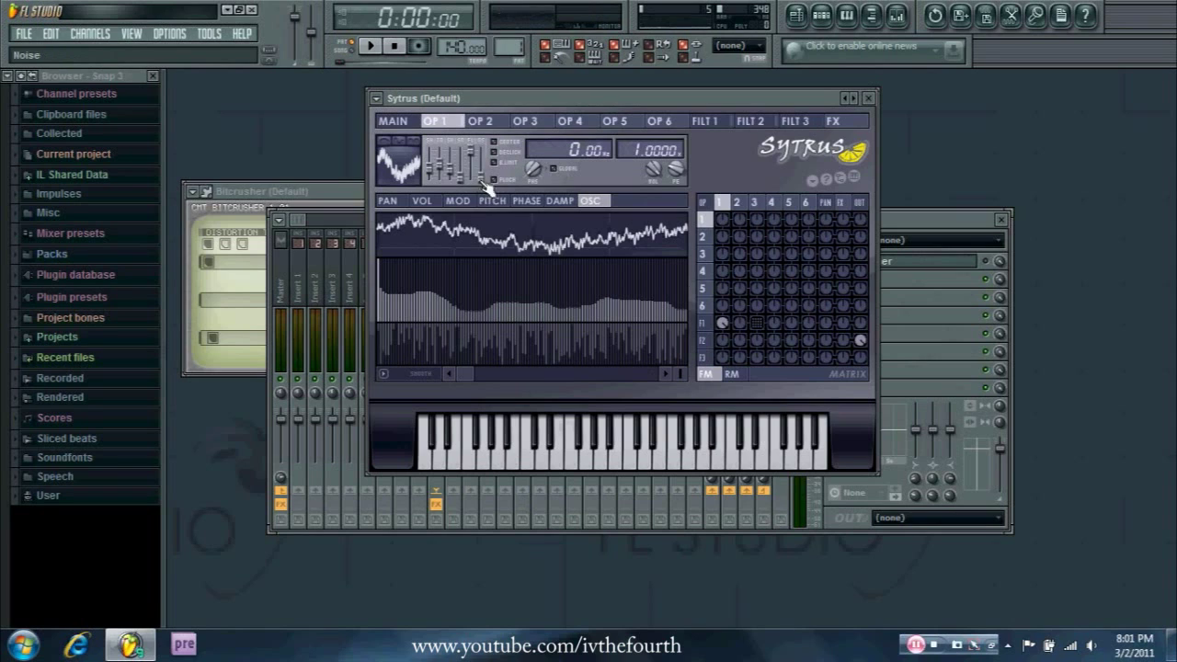
# Step: Audition several notes, return operator 1's skew to its minimum, and try a slightly different wave shape
pyautogui.press('v')
pyautogui.press('h')
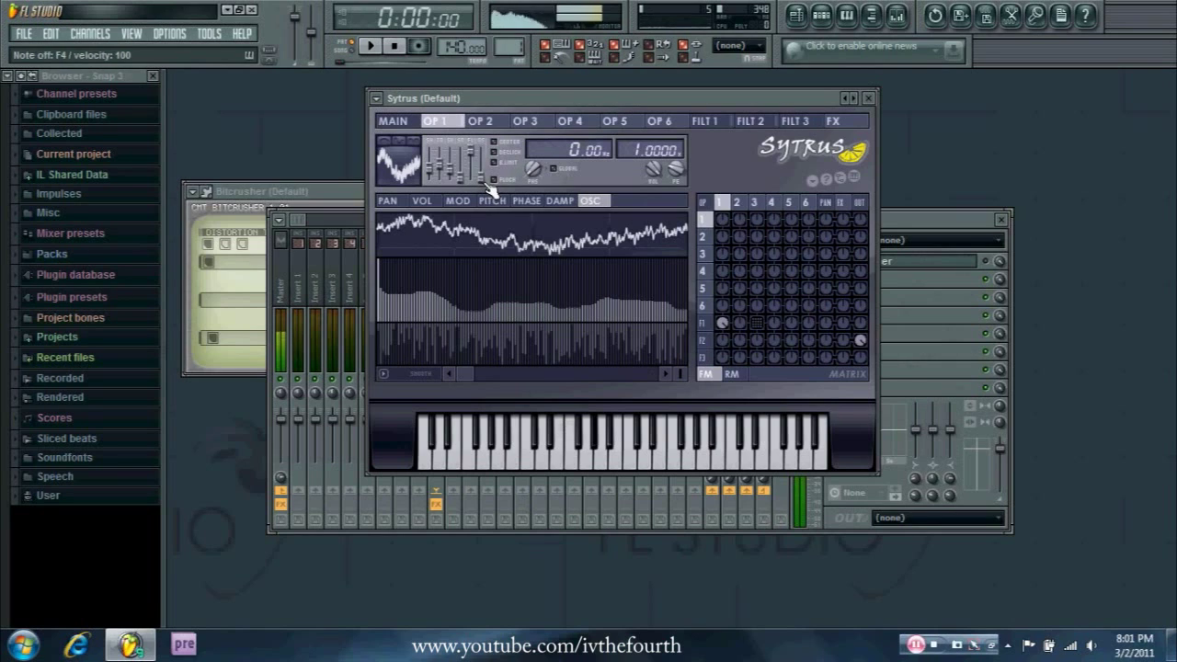
pyautogui.press('q')
pyautogui.press('2')
pyautogui.moveTo(450, 170); pyautogui.dragTo(452, 181)
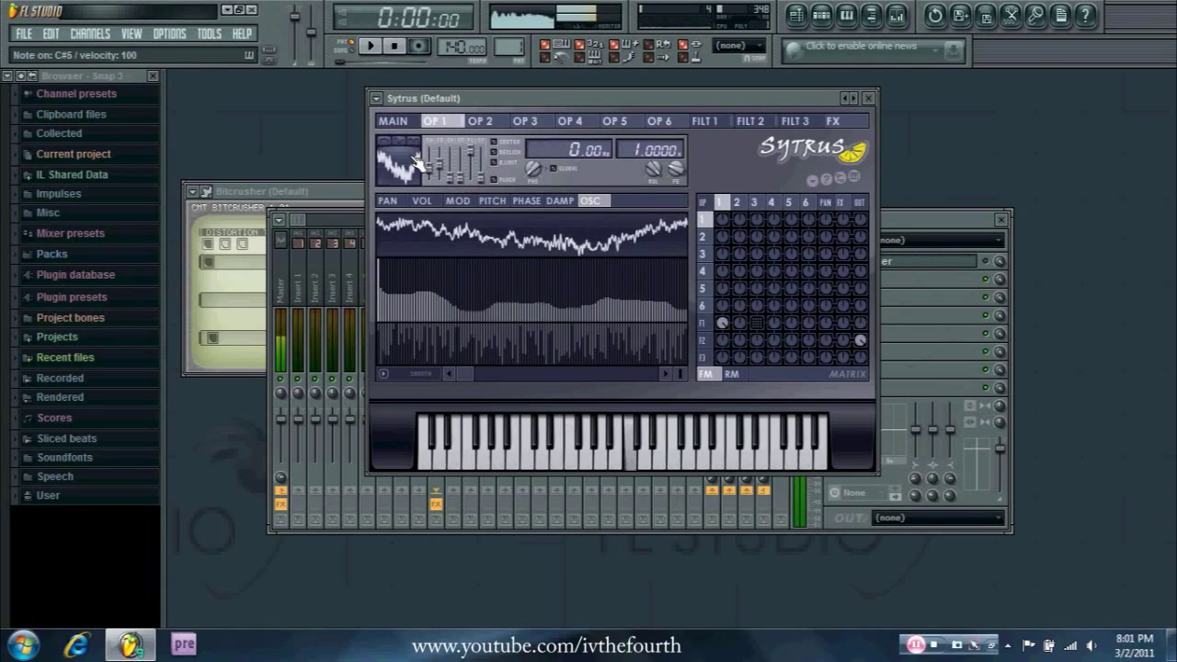
pyautogui.moveTo(432, 173); pyautogui.dragTo(430, 166)
pyautogui.press('v')
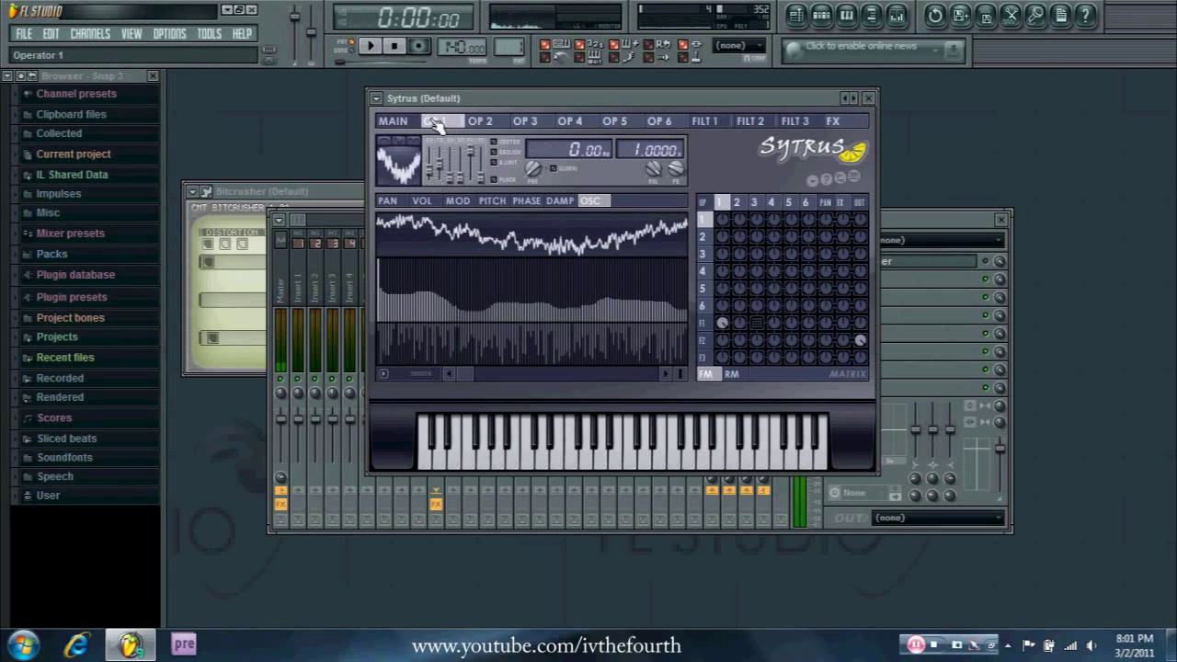
# Step: Lower operator 1's wave shape to its lowest, sine-like setting and audition it across several notes
pyautogui.press('l')
pyautogui.press(',')
pyautogui.press('h')
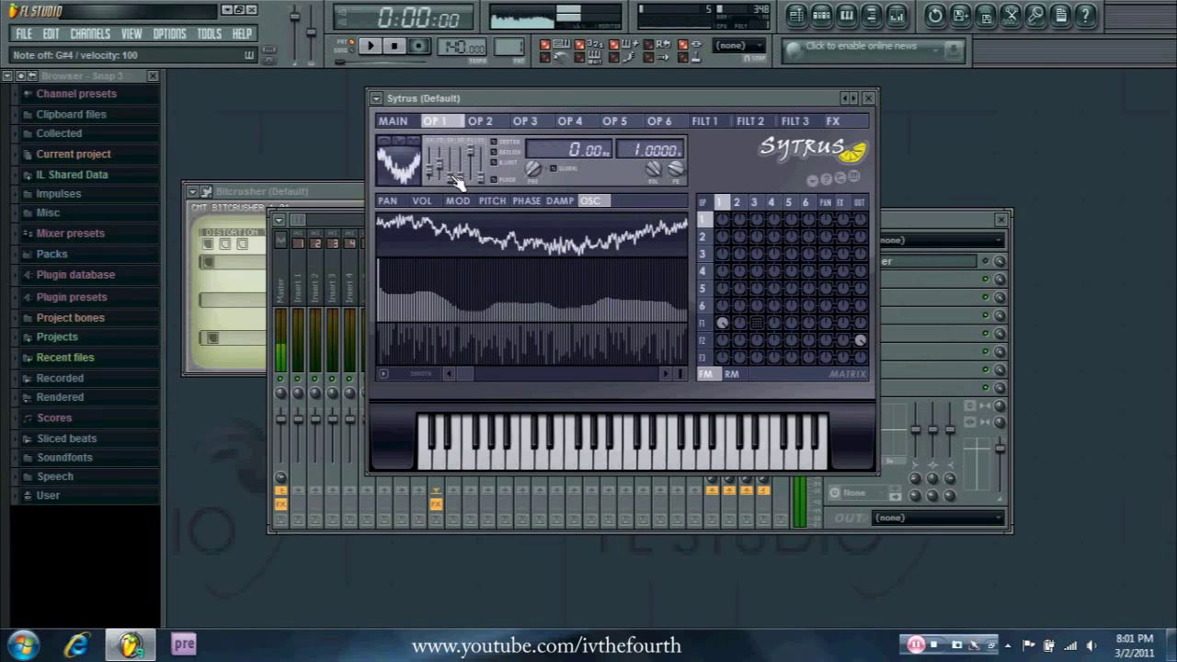
pyautogui.press('v')
pyautogui.moveTo(429, 170); pyautogui.dragTo(430, 179)
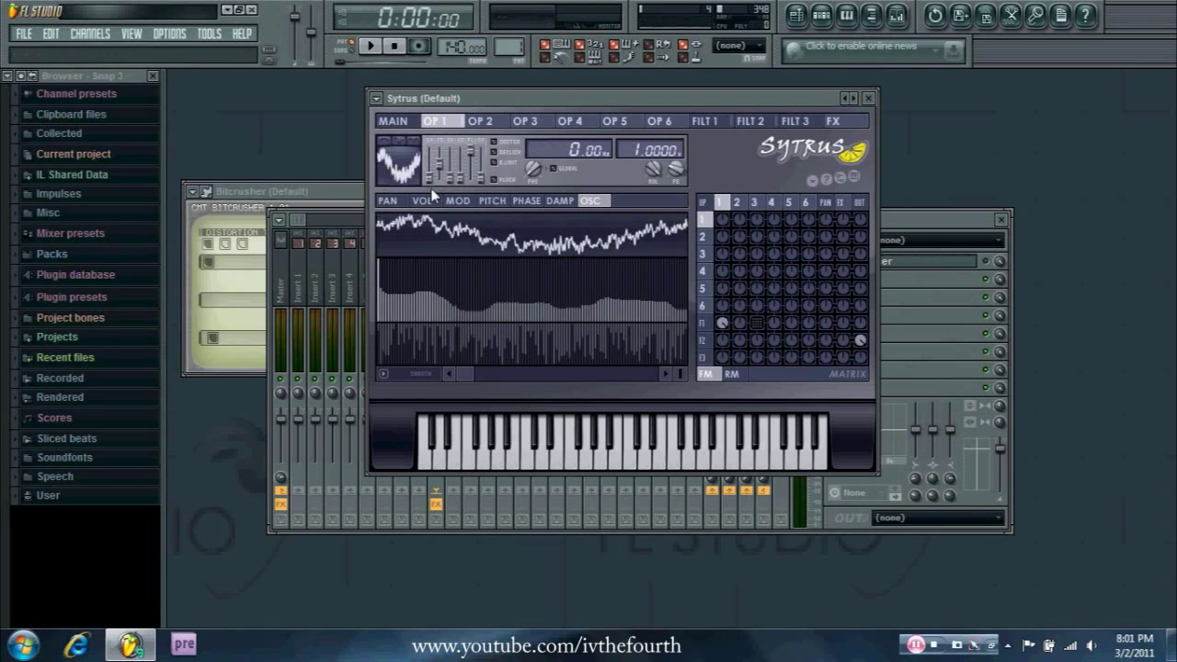
pyautogui.press('v')
pyautogui.press('h')
pyautogui.press('v')
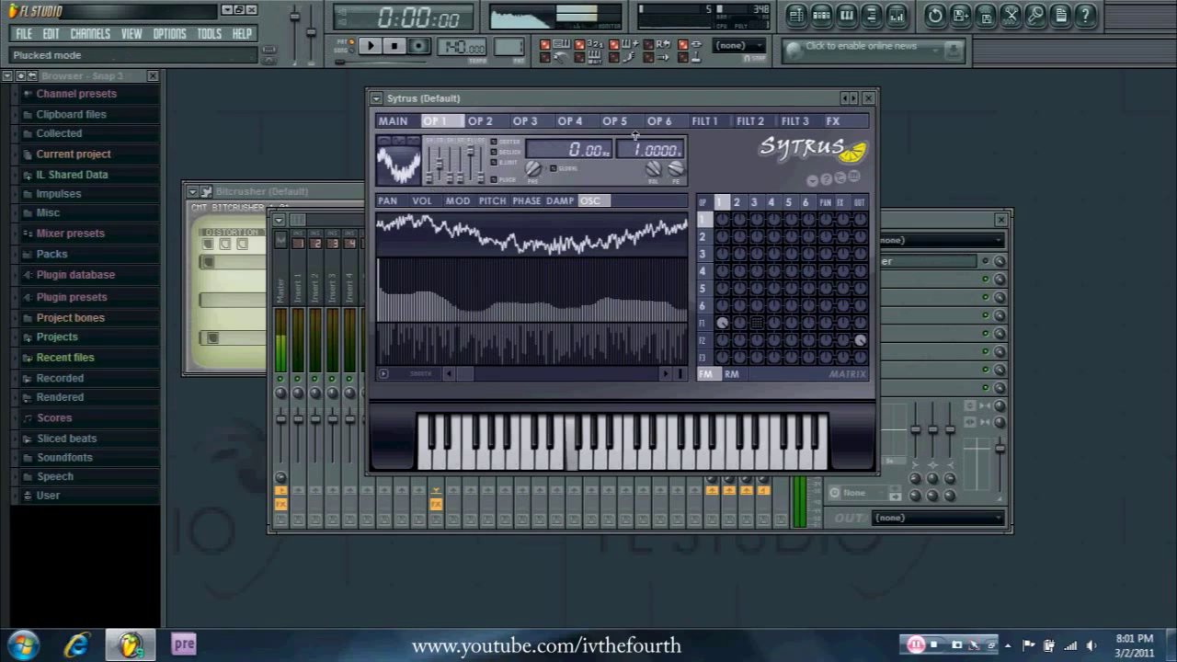
# Step: Review filter 1's settings, and audition the patch at several pitches from operator 1
pyautogui.click(725, 120)
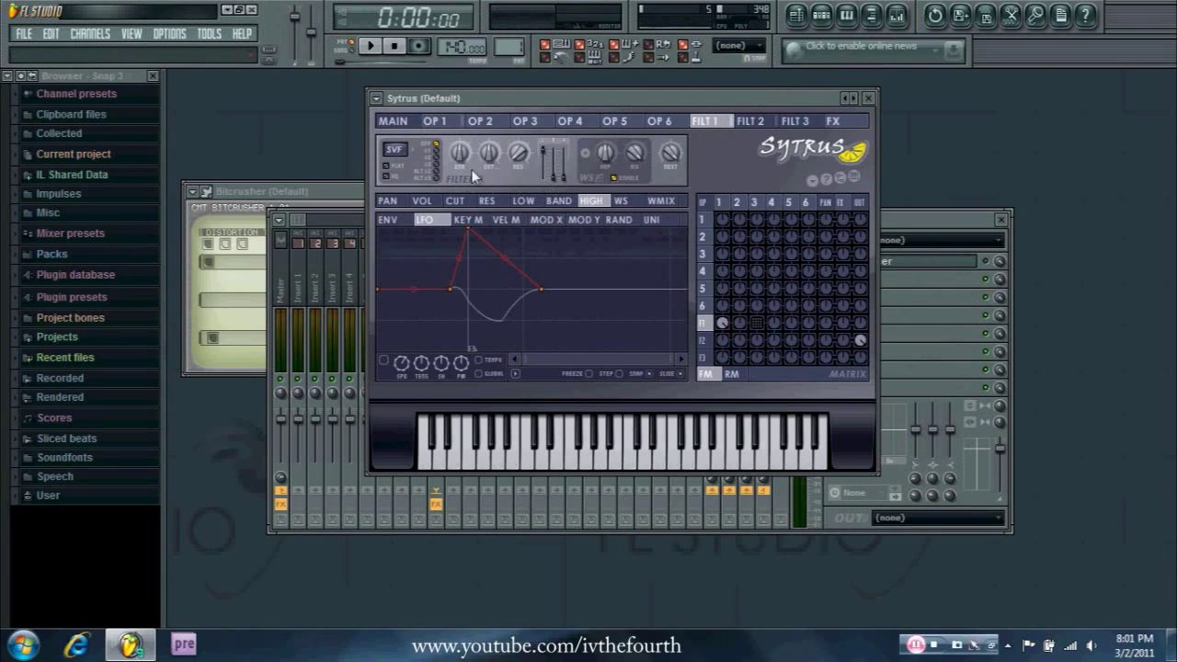
pyautogui.click(443, 121)
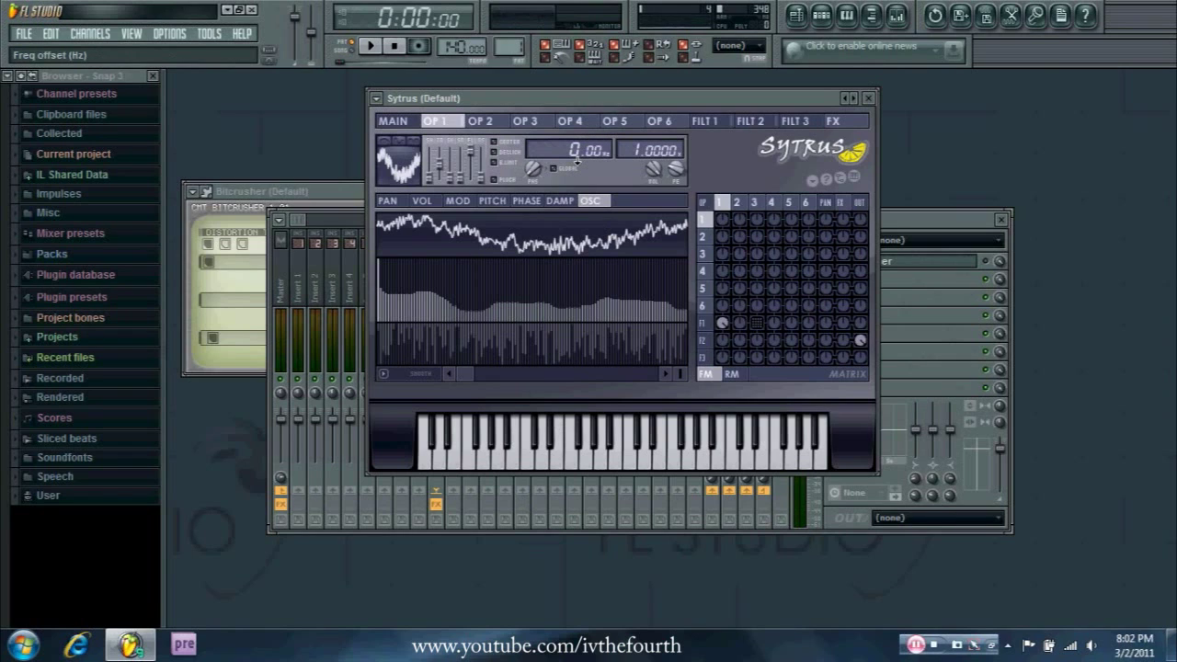
pyautogui.press('v')
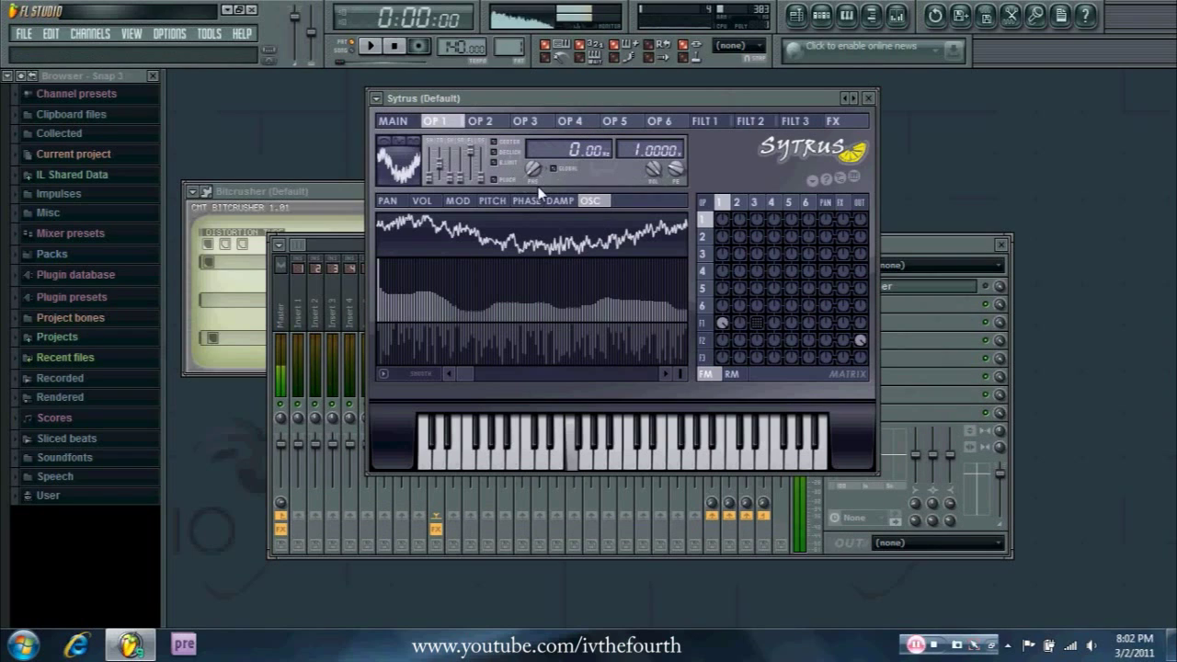
pyautogui.press('q')
pyautogui.press('h')
pyautogui.press('v')
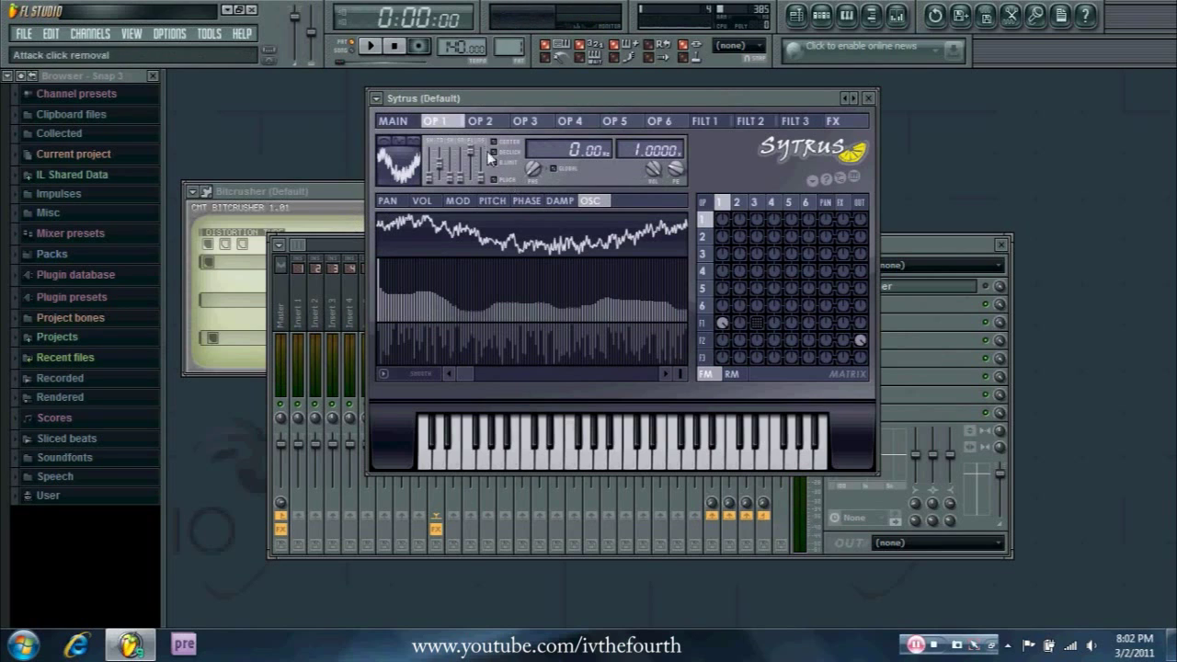
# Step: Check filter 1 once more, close the synth window to reveal the pattern's channel, and audition the patch
pyautogui.click(705, 123)
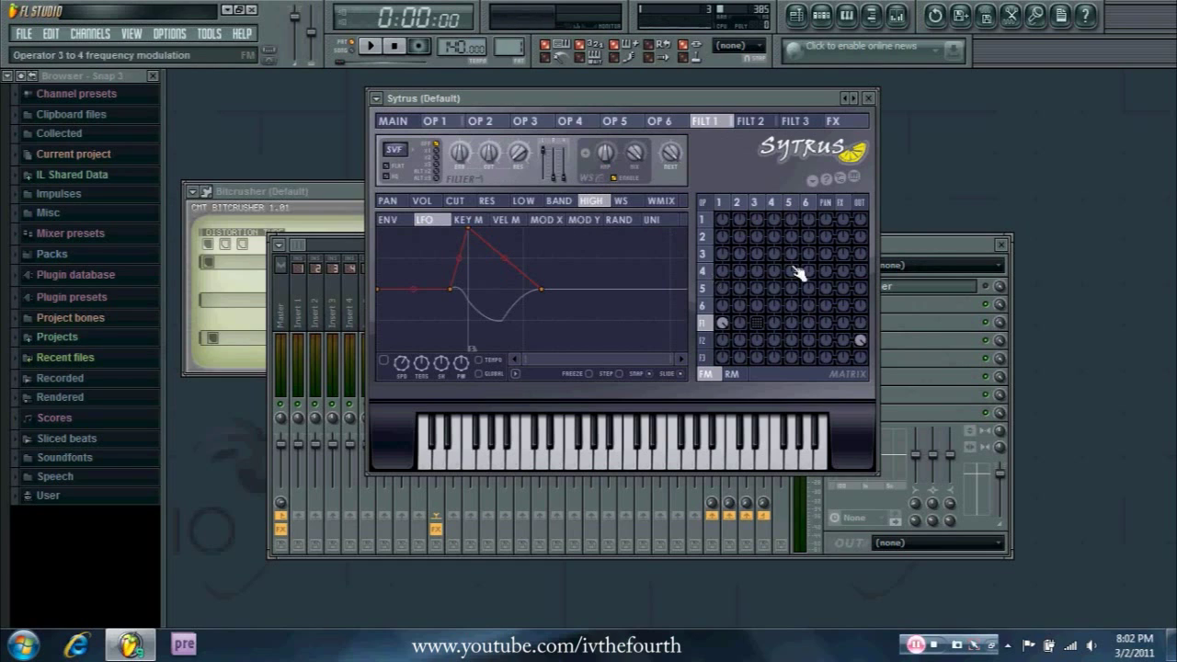
pyautogui.click(869, 98)
pyautogui.click(592, 224)
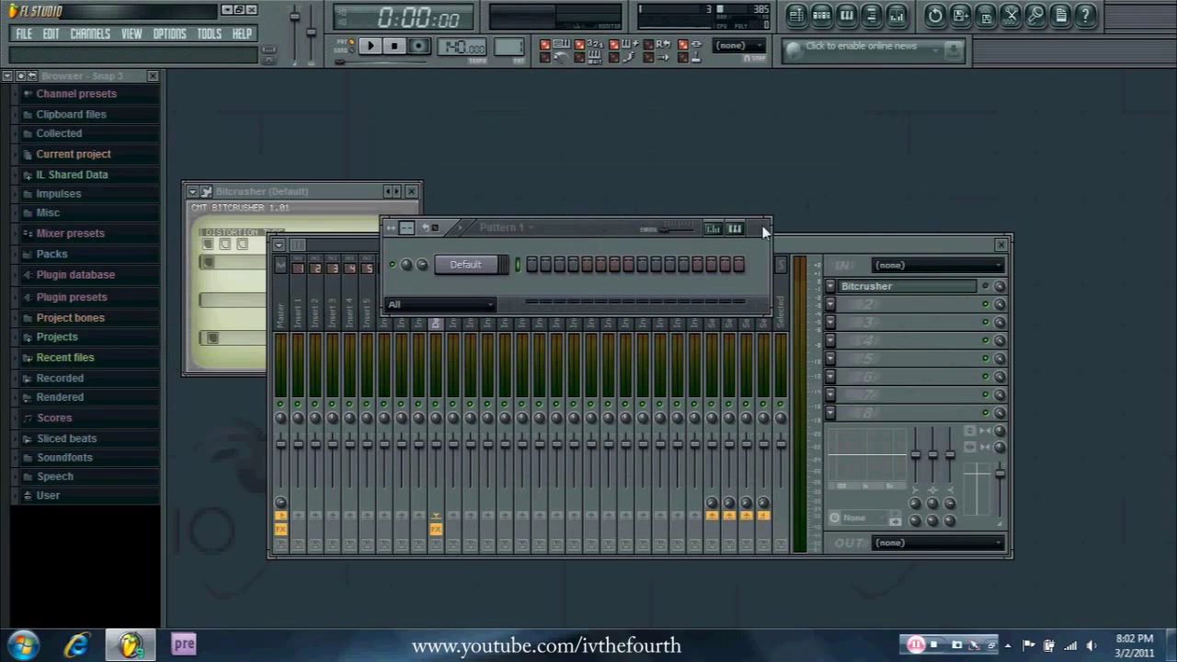
pyautogui.press('v')
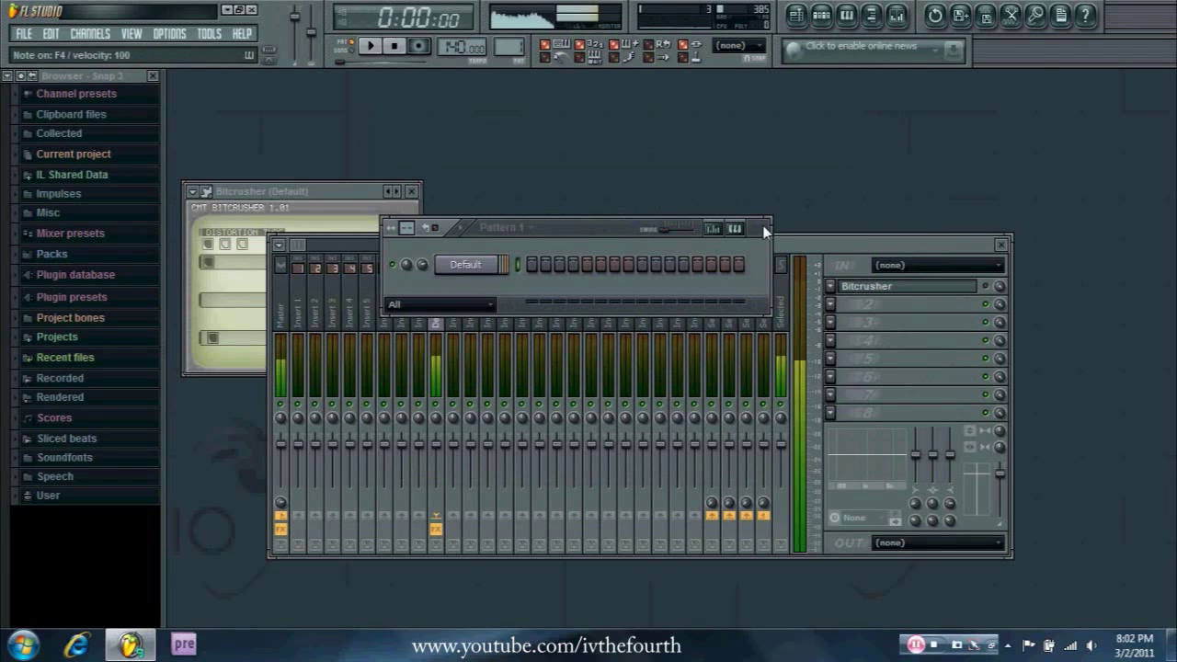
# Step: Reopen the Default channel's synth and adjust the LFO on filter 2's cutoff
pyautogui.click(472, 265)
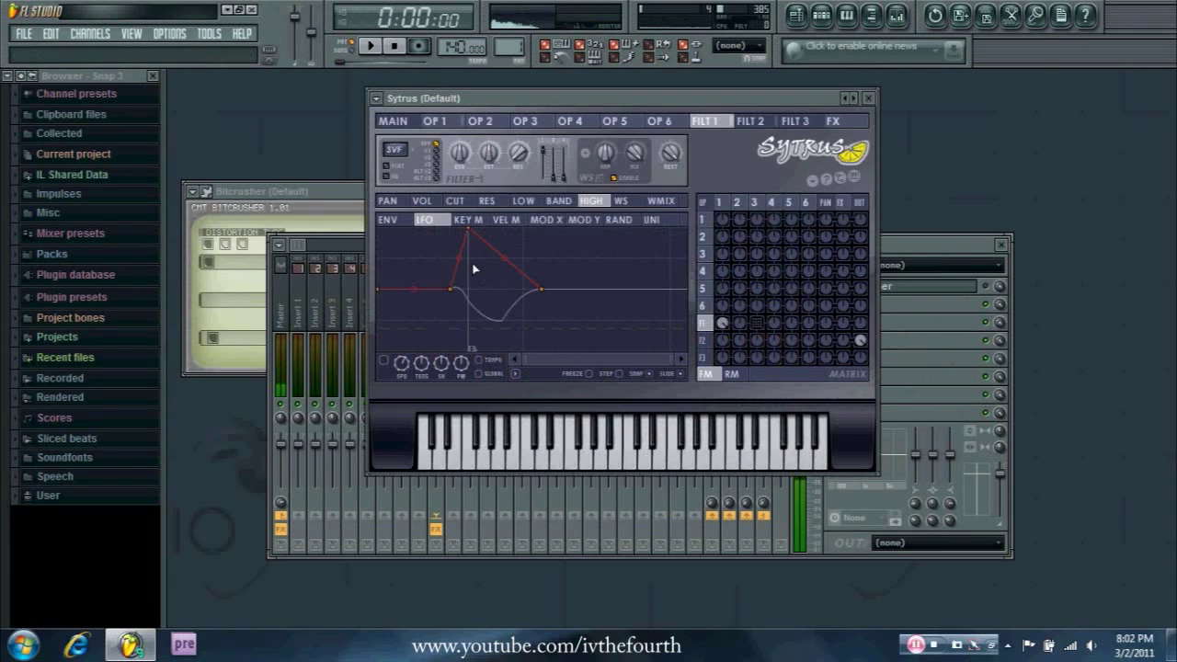
pyautogui.click(752, 121)
pyautogui.click(455, 200)
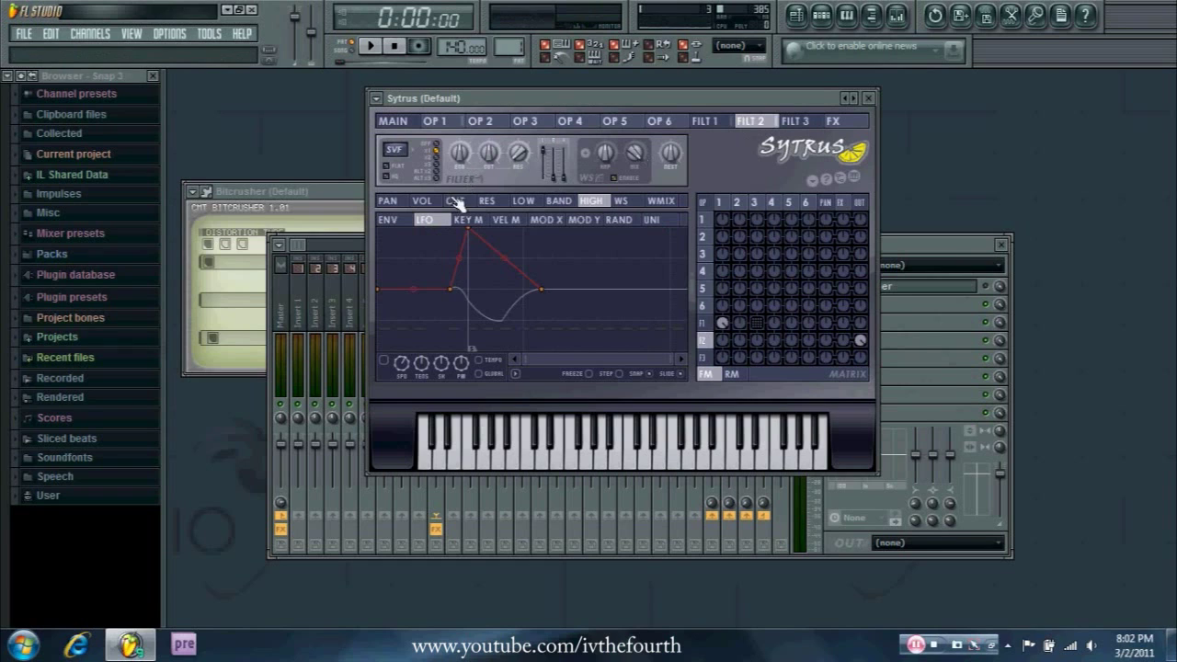
pyautogui.moveTo(421, 363)
pyautogui.mouseDown()
pyautogui.moveTo(422, 322)
pyautogui.moveTo(421, 363)
pyautogui.moveTo(402, 377)
pyautogui.moveTo(402, 354)
pyautogui.moveTo(421, 359)
pyautogui.mouseUp()
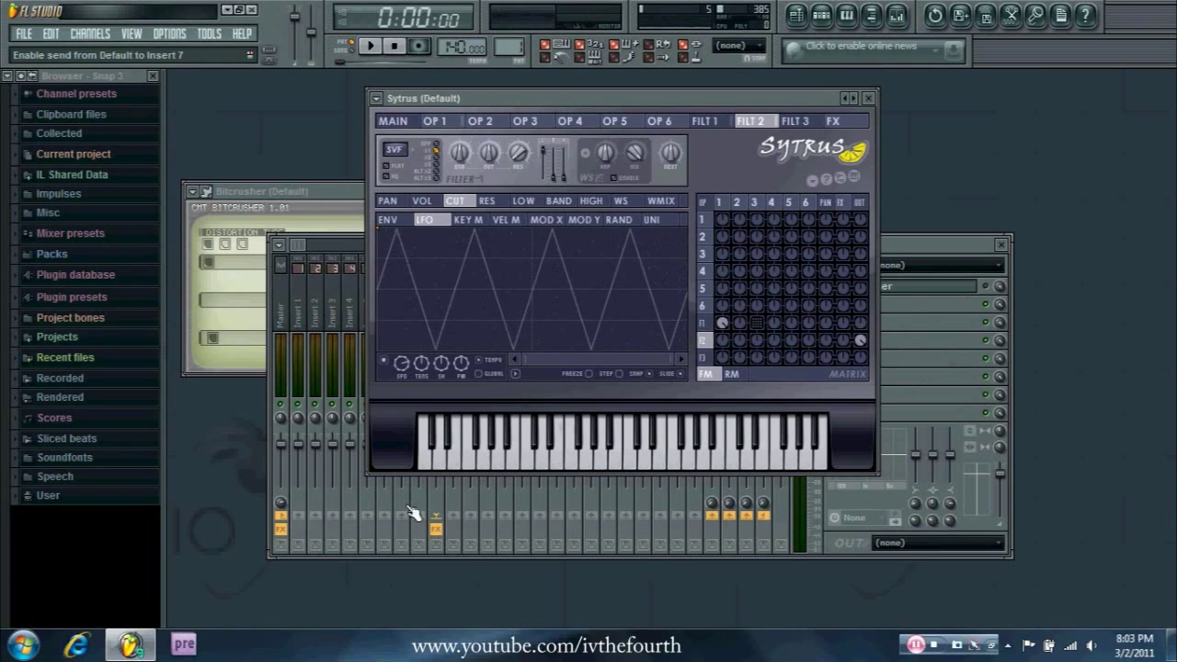
# Step: Try a more saw-like wave shape on operator 1, audition it, and bring the shape back down to sine-like
pyautogui.click(456, 125)
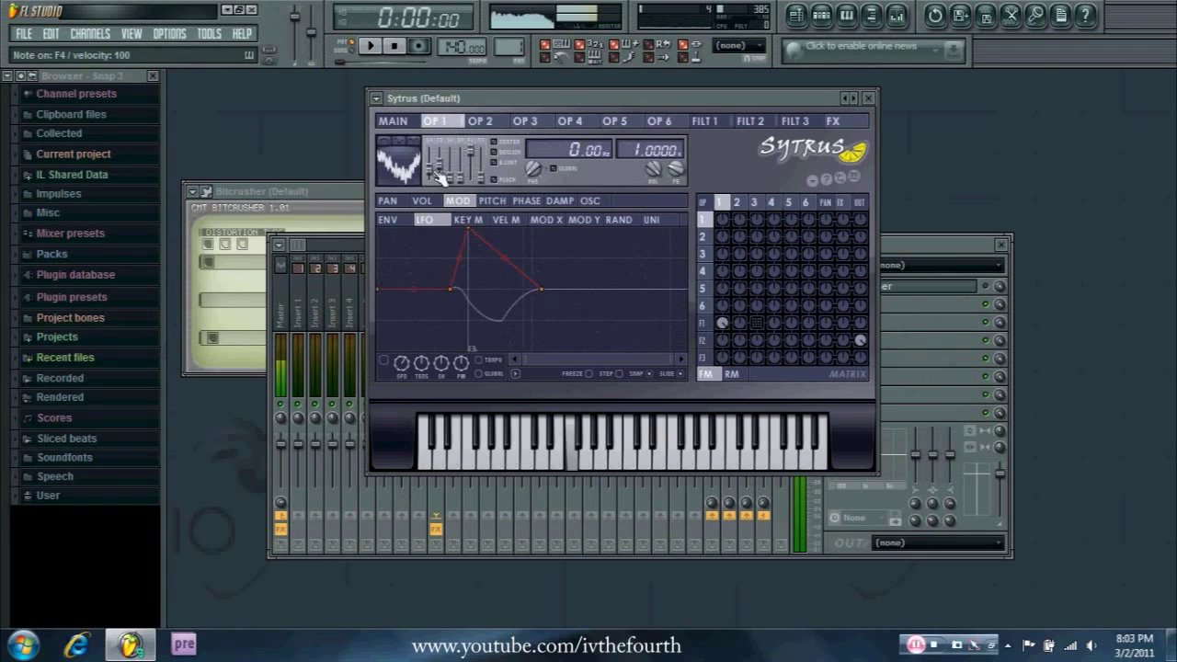
pyautogui.moveTo(431, 172); pyautogui.dragTo(430, 164)
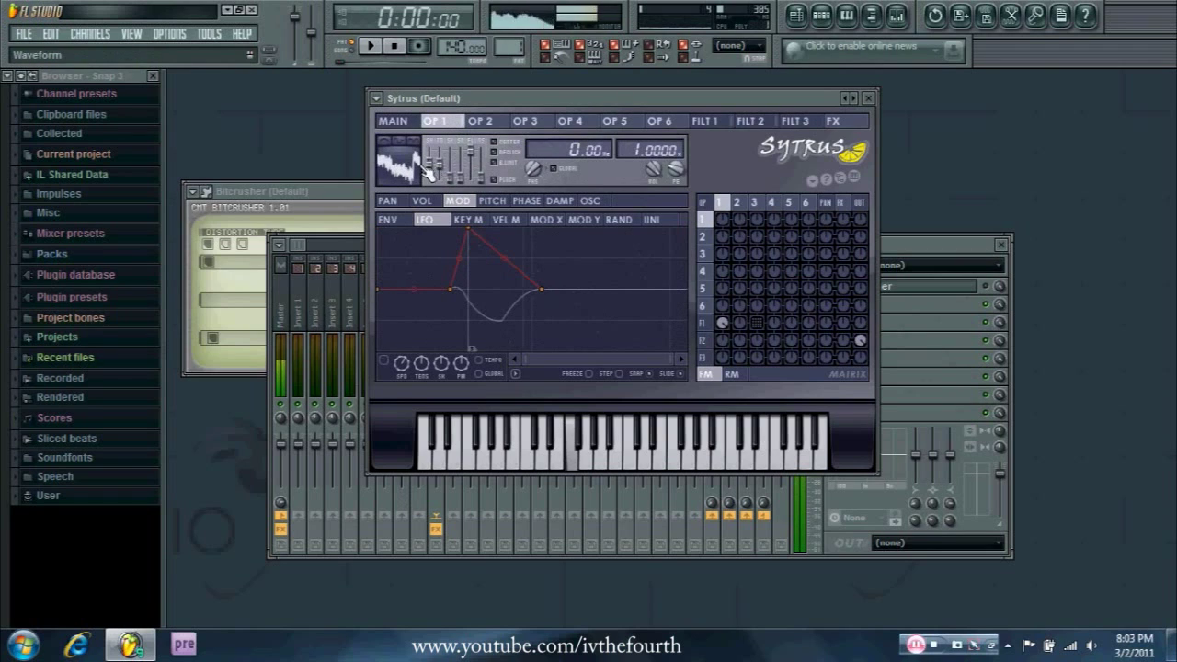
pyautogui.press('v')
pyautogui.moveTo(434, 175); pyautogui.dragTo(432, 177)
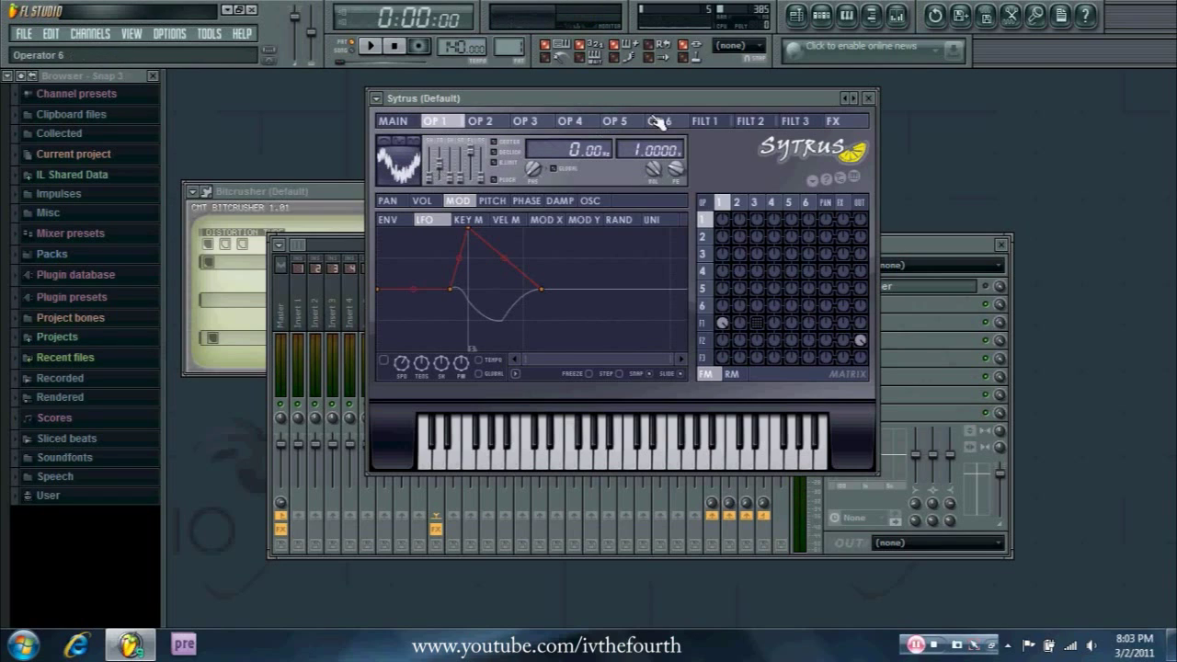